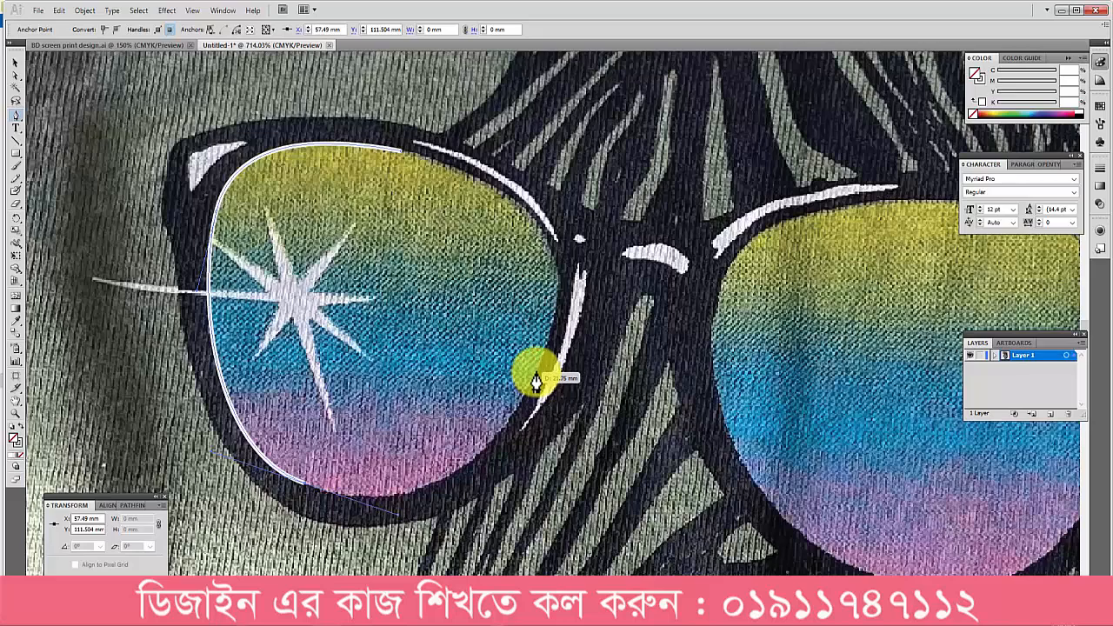
Step: Finish tracing the left lens of the zebra's sunglasses with the Pen tool, closing the outline along its right side
mouse_move(535, 376)
left_mouse_down()
mouse_move(565, 325)
mouse_move(578, 263)
mouse_move(570, 278)
left_mouse_up()
mouse_move(479, 179)
left_mouse_down()
mouse_move(392, 139)
mouse_move(412, 150)
mouse_move(384, 151)
left_mouse_up()
left_click(412, 287, "ctrl")
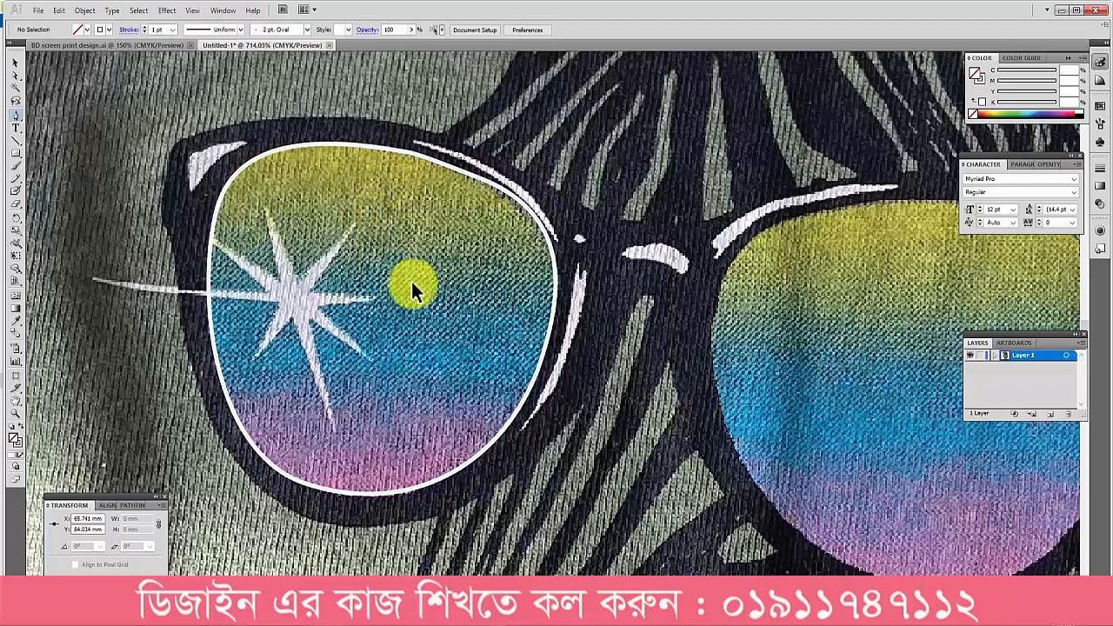
Step: Trace a closed, curved outline around the right lens of the sunglasses with the Pen tool
scroll(420, 320, "down", 2)
left_click_drag(591, 347, 435, 327)
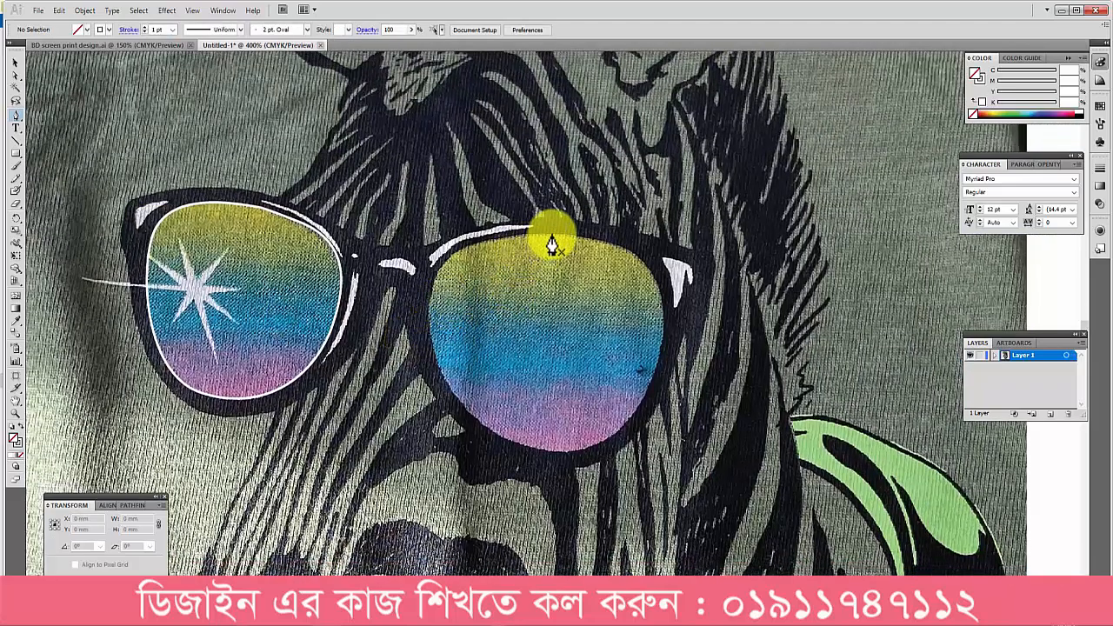
left_click(550, 245)
left_click(528, 287, "ctrl")
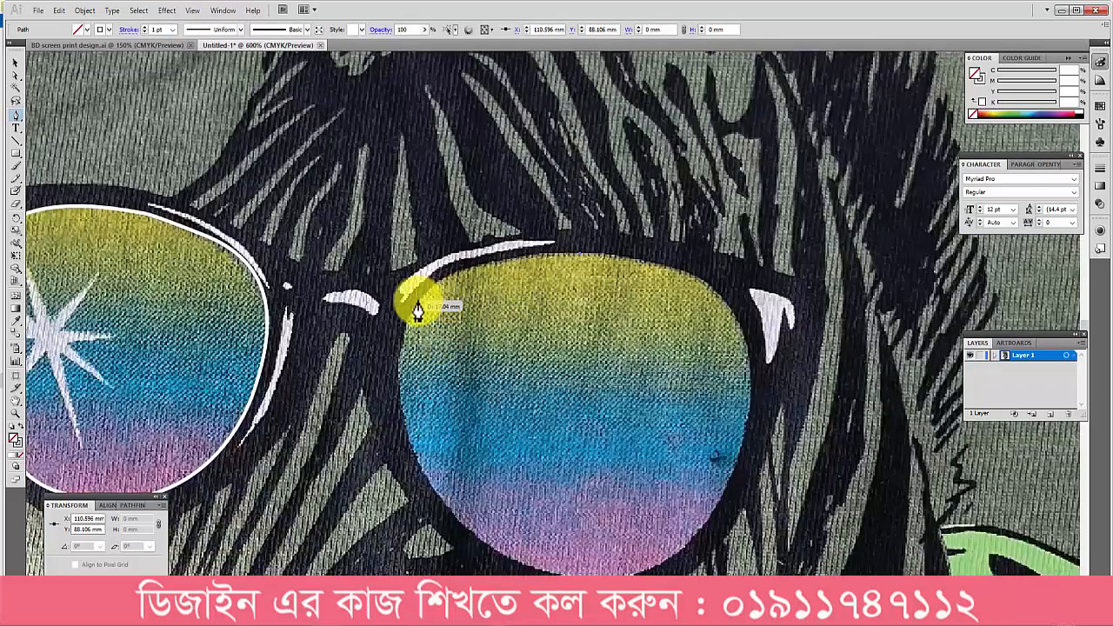
left_click_drag(385, 353, 390, 353)
left_click_drag(492, 373, 425, 246)
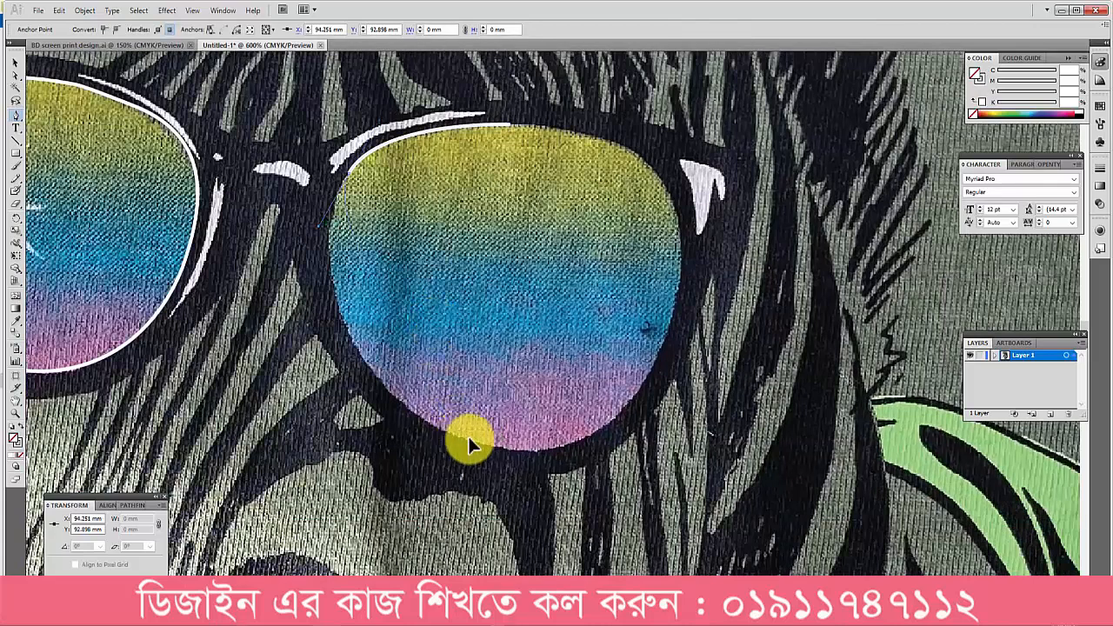
mouse_move(468, 439)
left_mouse_down()
mouse_move(605, 515)
mouse_move(607, 502)
left_mouse_up()
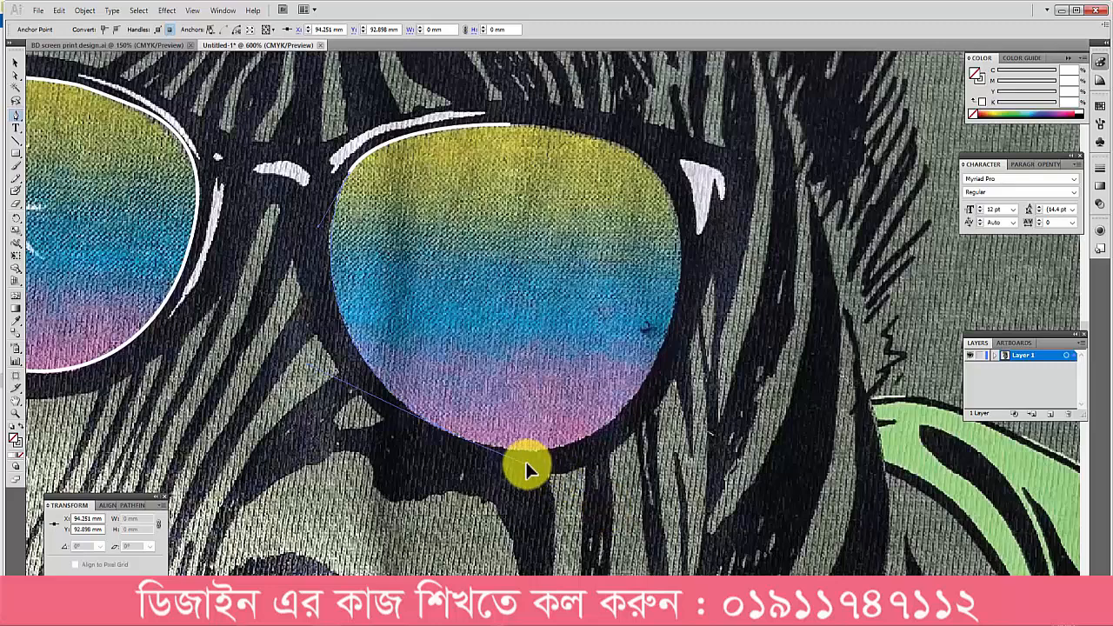
mouse_move(664, 356)
left_mouse_down()
mouse_move(690, 316)
mouse_move(704, 237)
left_mouse_up()
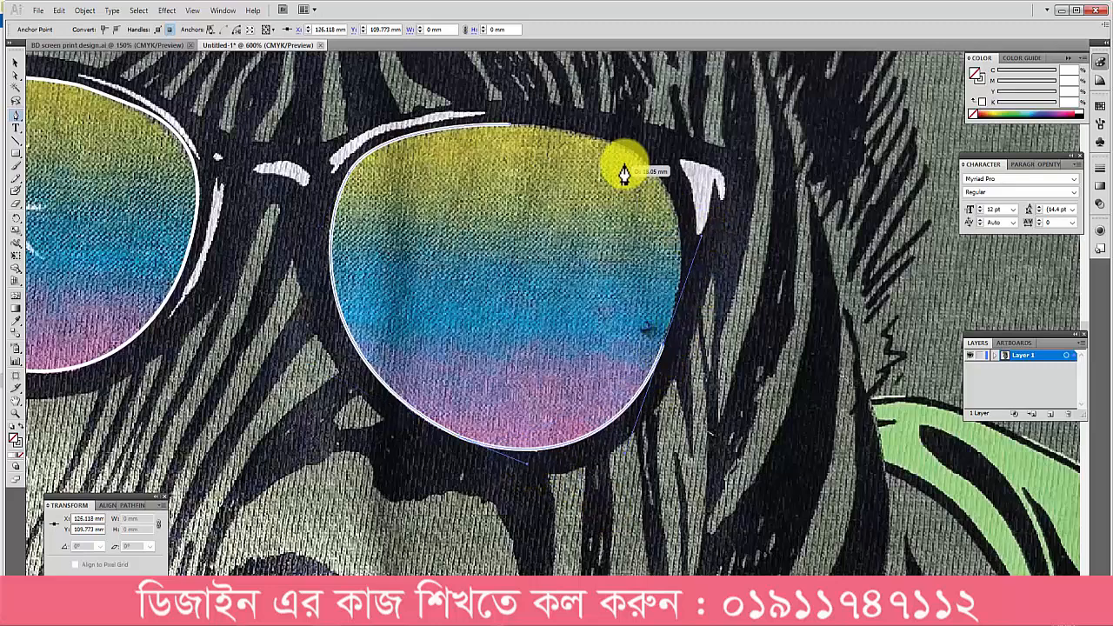
mouse_move(616, 149)
left_mouse_down()
mouse_move(570, 128)
mouse_move(496, 124)
left_mouse_up()
left_click(522, 232, "ctrl")
Step: Select both traced lens outlines and move them together to the right, off the sunglasses
scroll(539, 262, "down", 3)
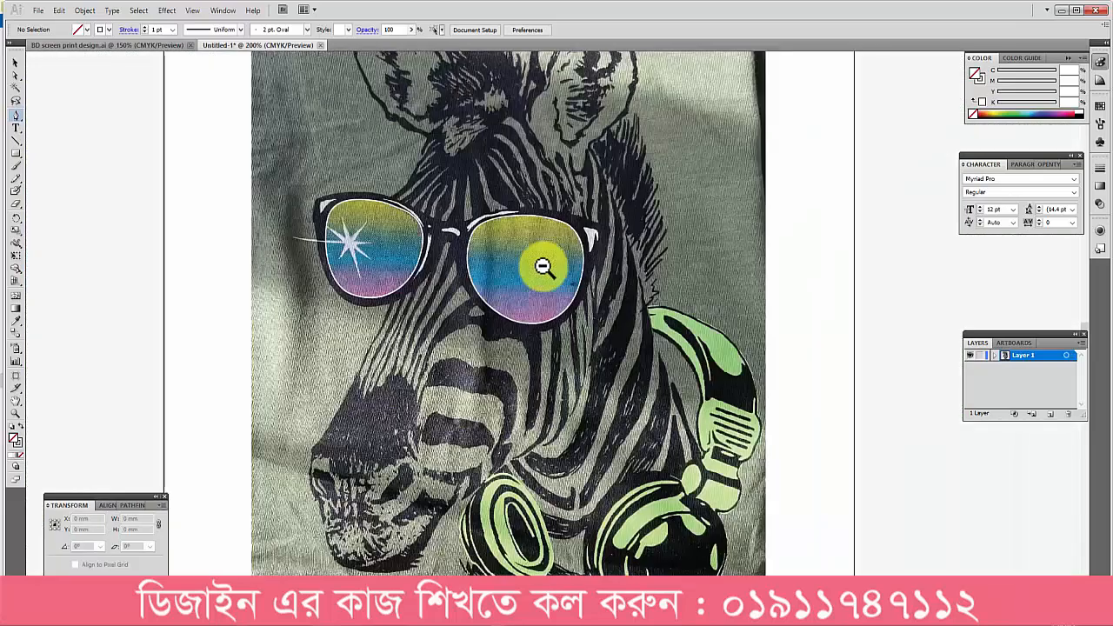
key("v")
key("ctrl+a")
left_click_drag(631, 311, 865, 304)
Step: Sample the olive colour from the photo's right lens as the fill of both lens shapes, without a stroke
key("r")
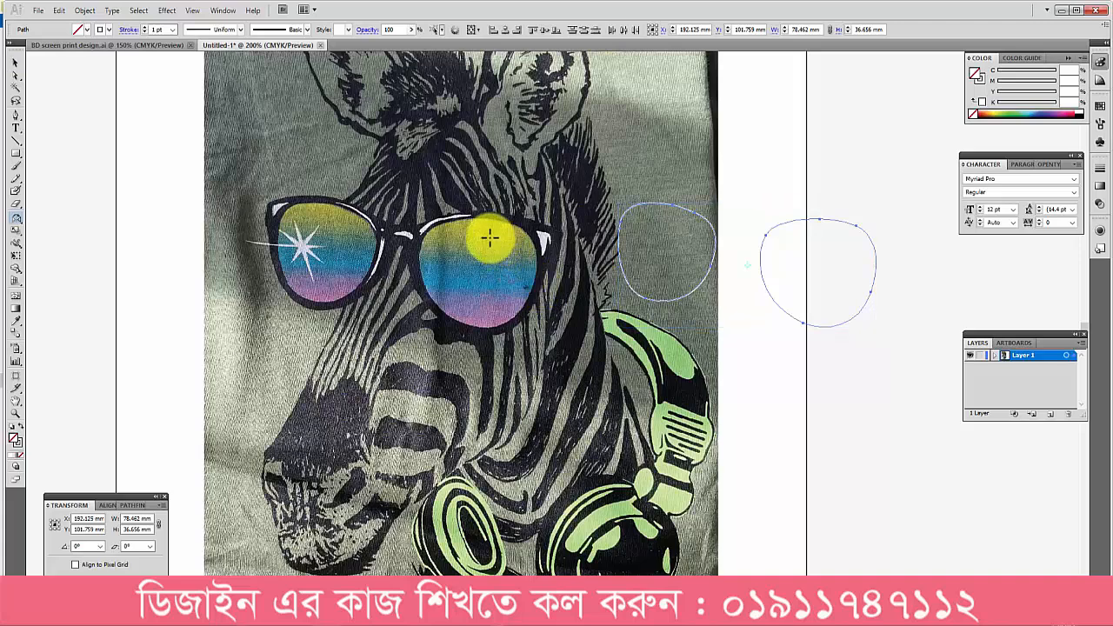
left_click(491, 236)
left_click(581, 170, "ctrl")
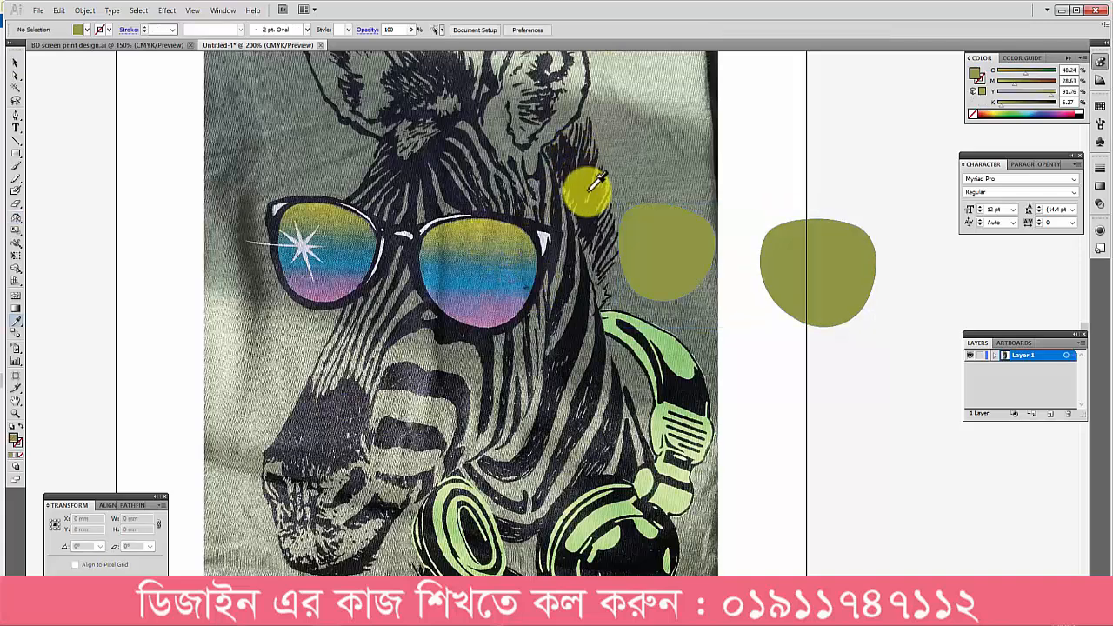
Step: Select both lens shapes and fill them with a white-to-black linear gradient
key("v")
left_click_drag(663, 185, 953, 403)
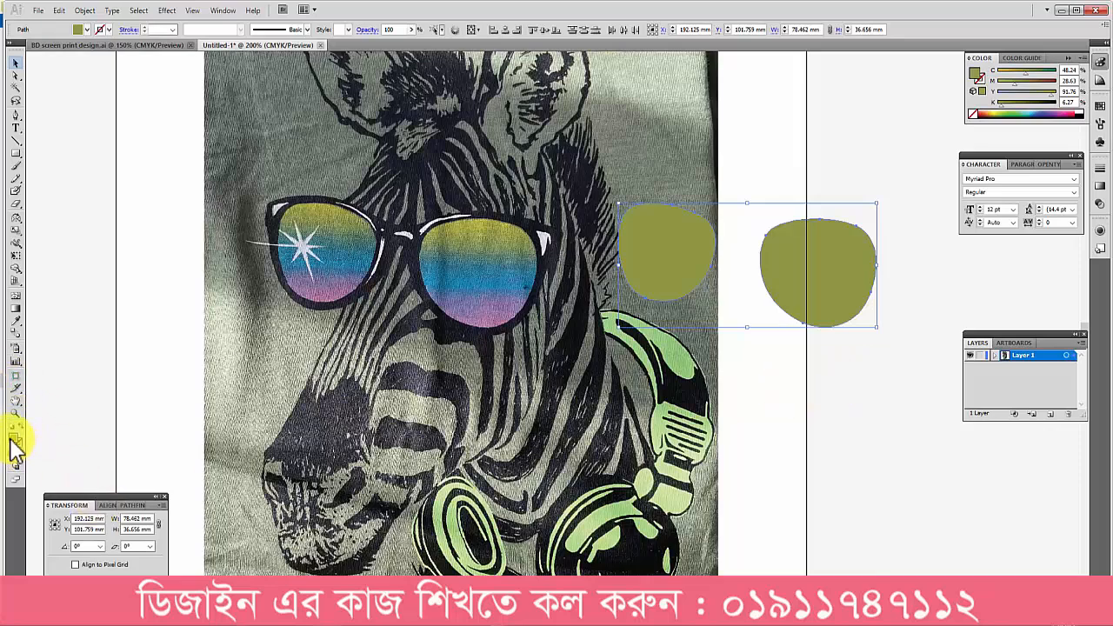
left_click(1101, 186)
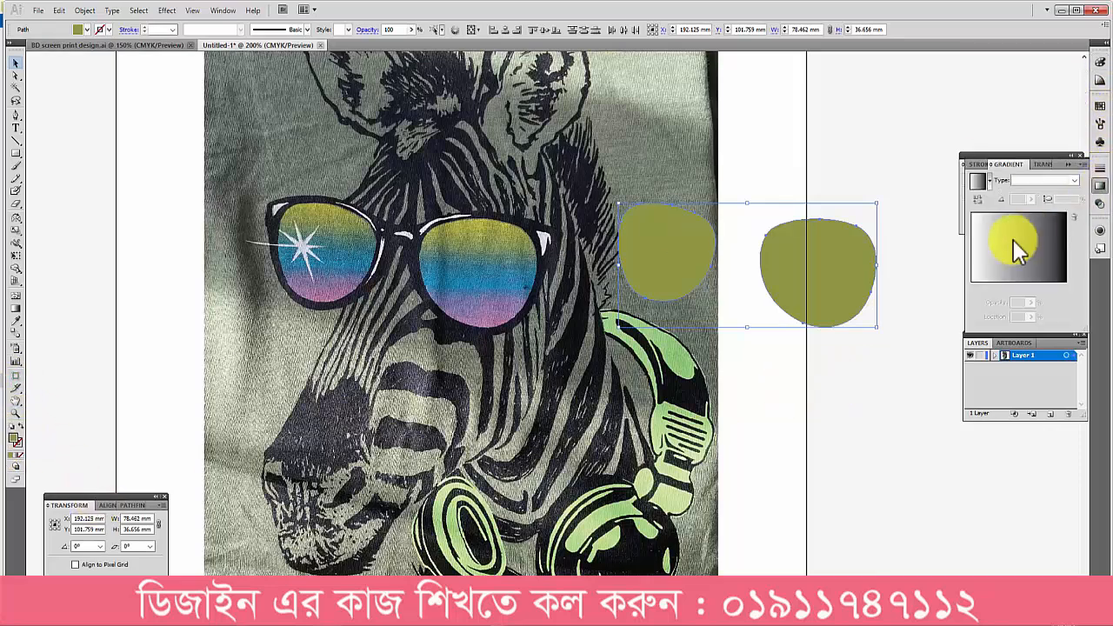
left_click(1006, 250)
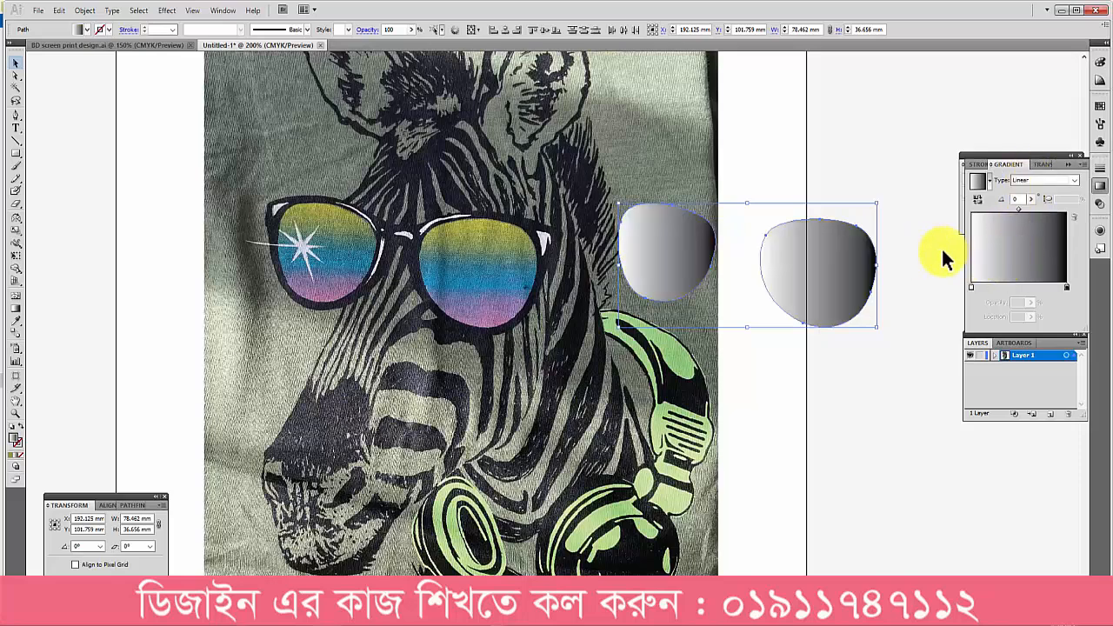
Step: Switch the gradient's first colour stop to CMYK and set it to yellow-green, C 29.8, M 0, Y 96.86, K 0
double_click(972, 287)
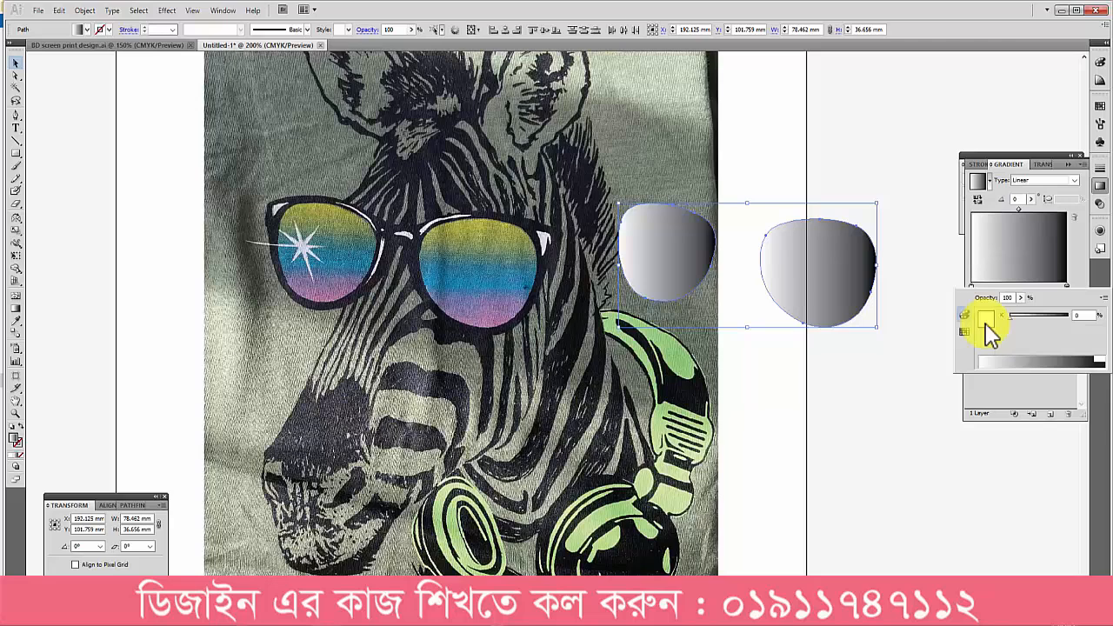
left_click(1105, 300)
left_click(1081, 347)
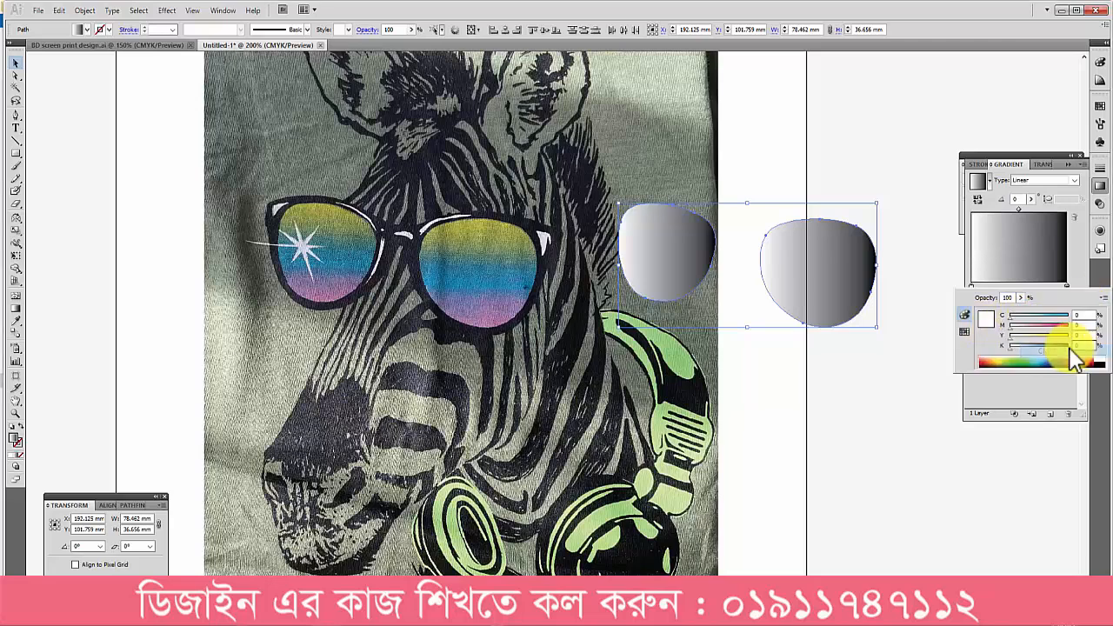
left_click(1006, 357)
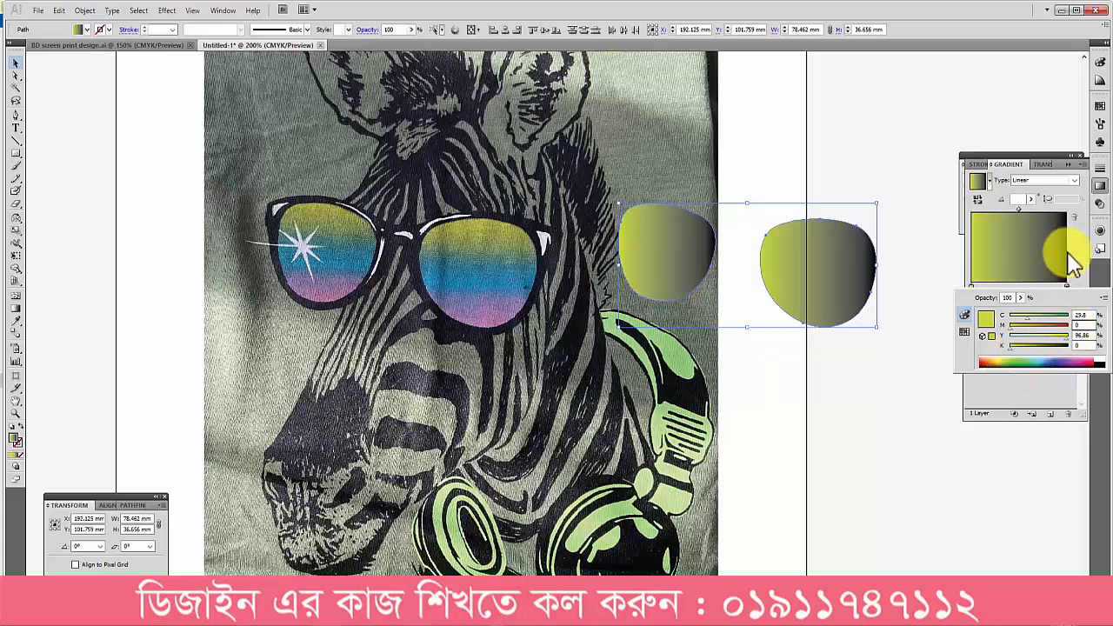
Step: Add a colour stop at the gradient's middle and set it to blue, C 89.41, M 58.04, Y 0, K 0
left_click(1014, 287)
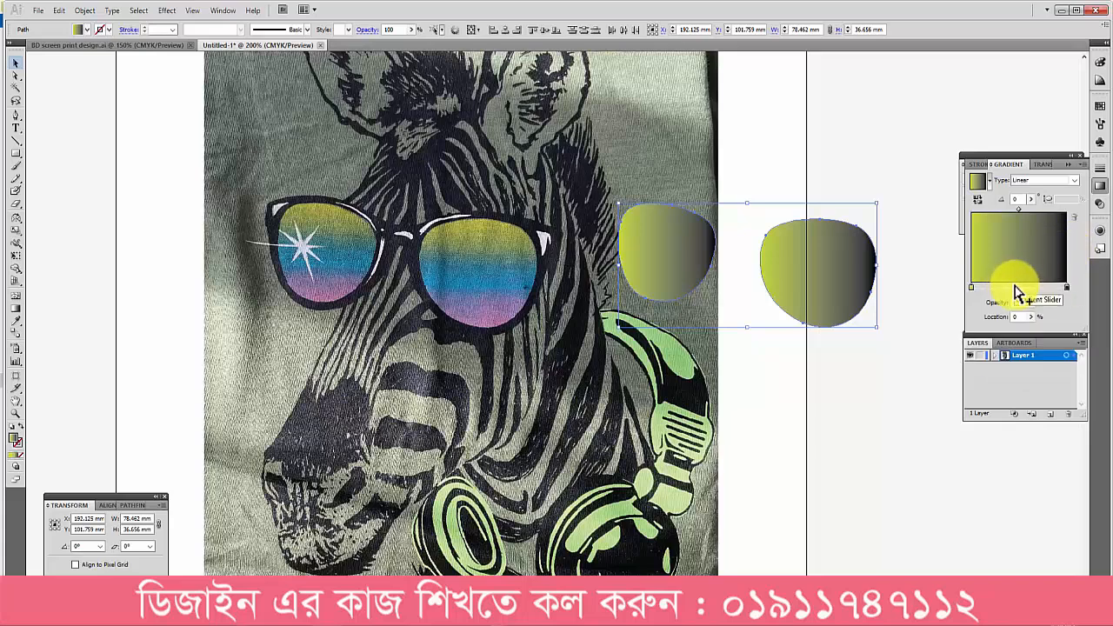
double_click(1018, 287)
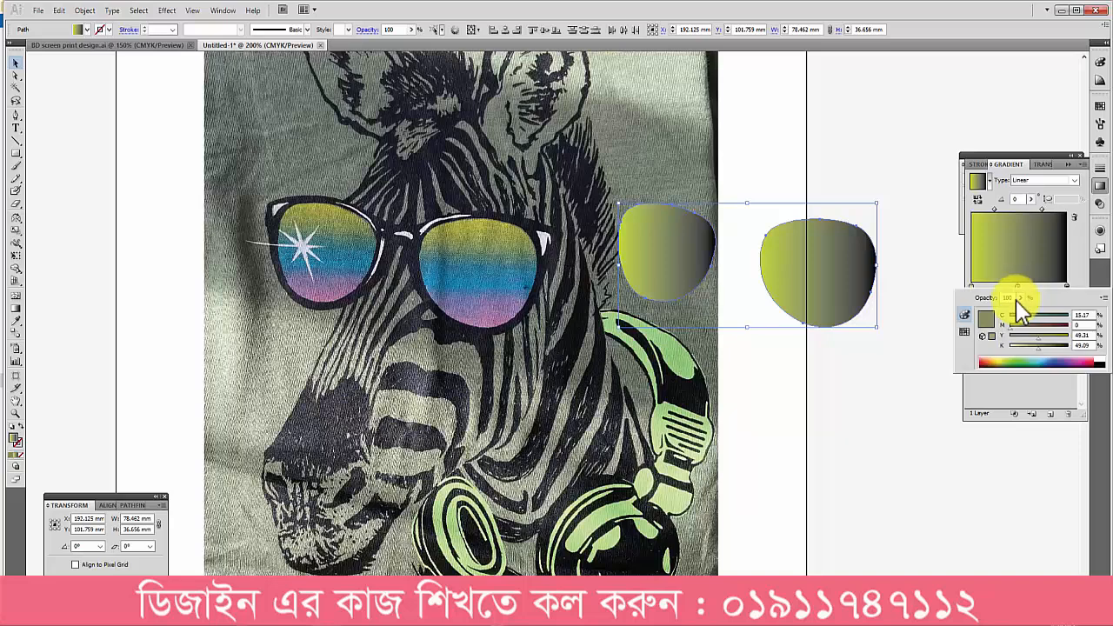
left_click(1049, 361)
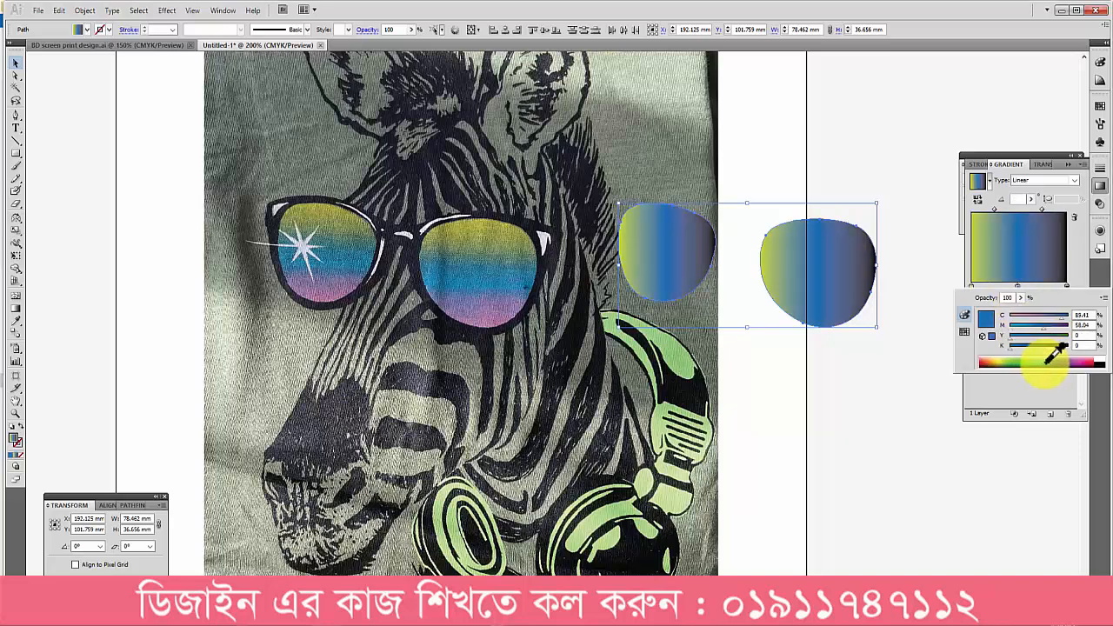
Step: Switch the gradient's last colour stop to CMYK and set it to purple, C 44.71, M 78.82, Y 0
left_click(1067, 288)
double_click(1067, 288)
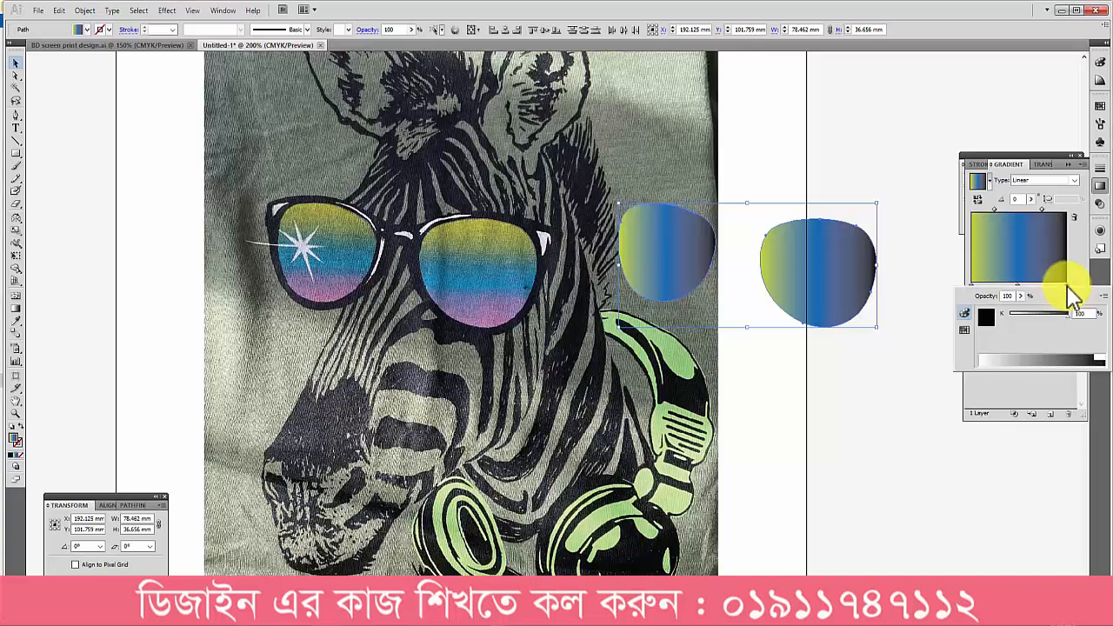
left_click(1101, 296)
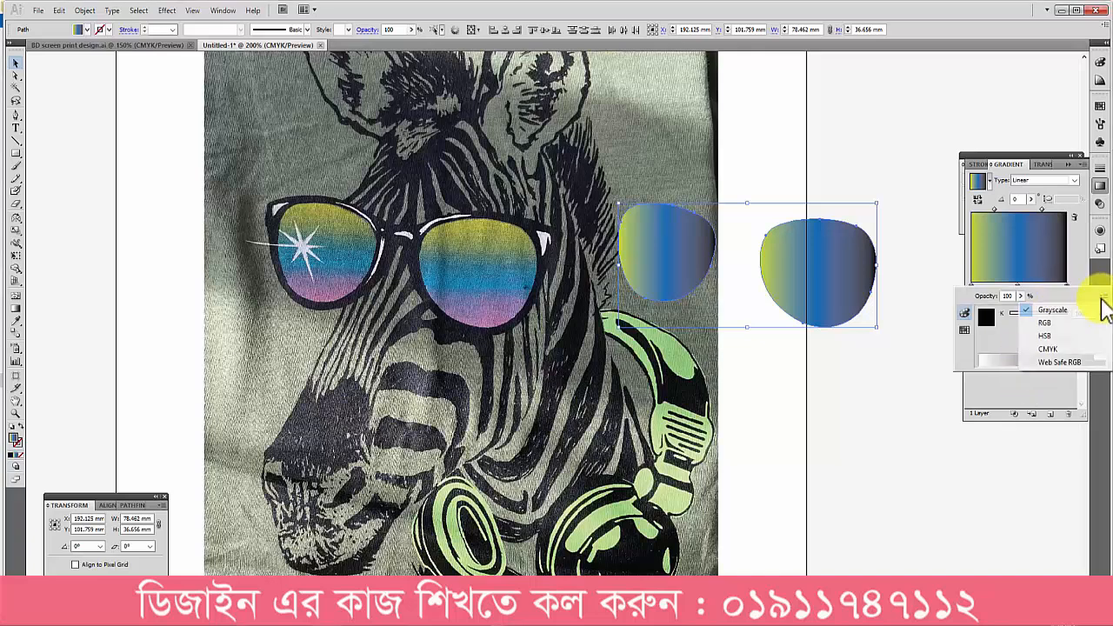
left_click(1081, 349)
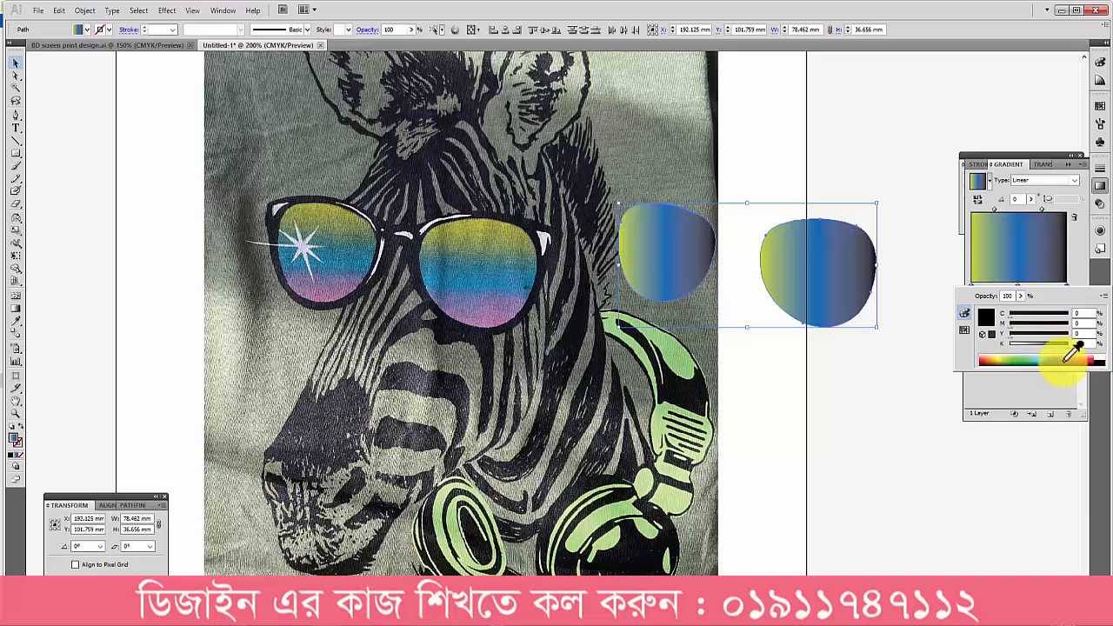
left_click(1075, 356)
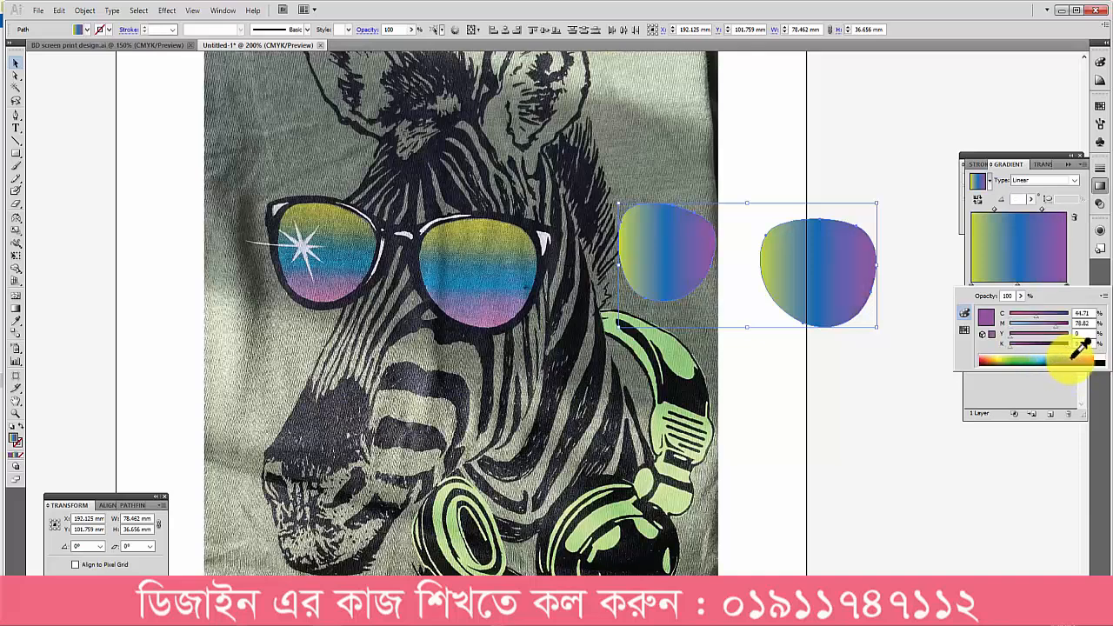
left_click(789, 406)
left_click(790, 406)
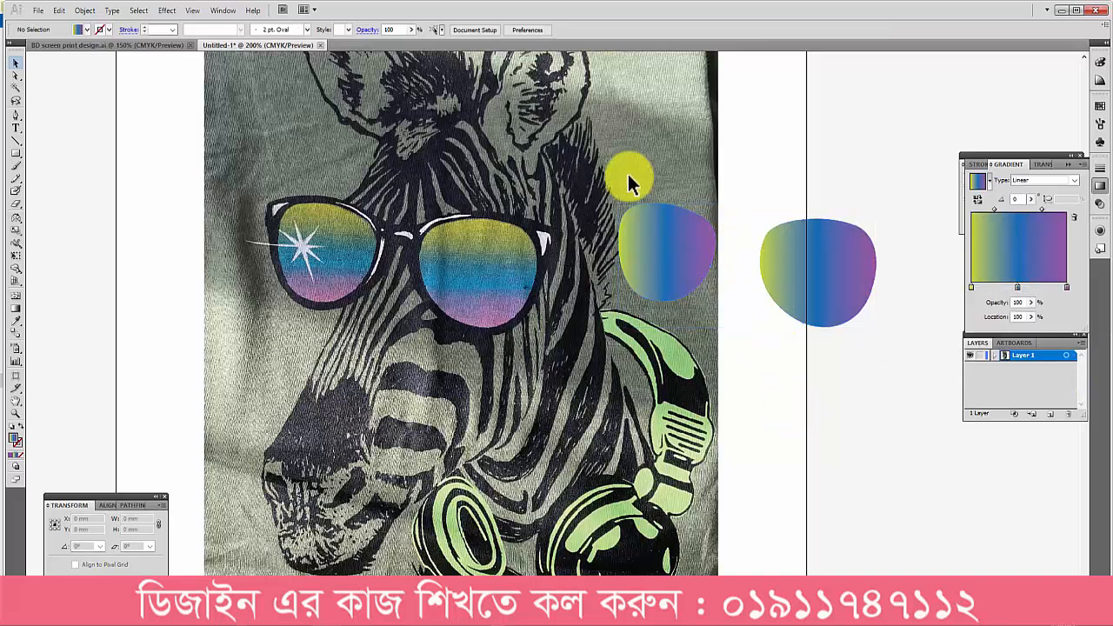
Step: Redirect the gradient on both lens shapes to -90°, running from yellow-green at the top to purple at the bottom
left_click_drag(627, 173, 859, 376)
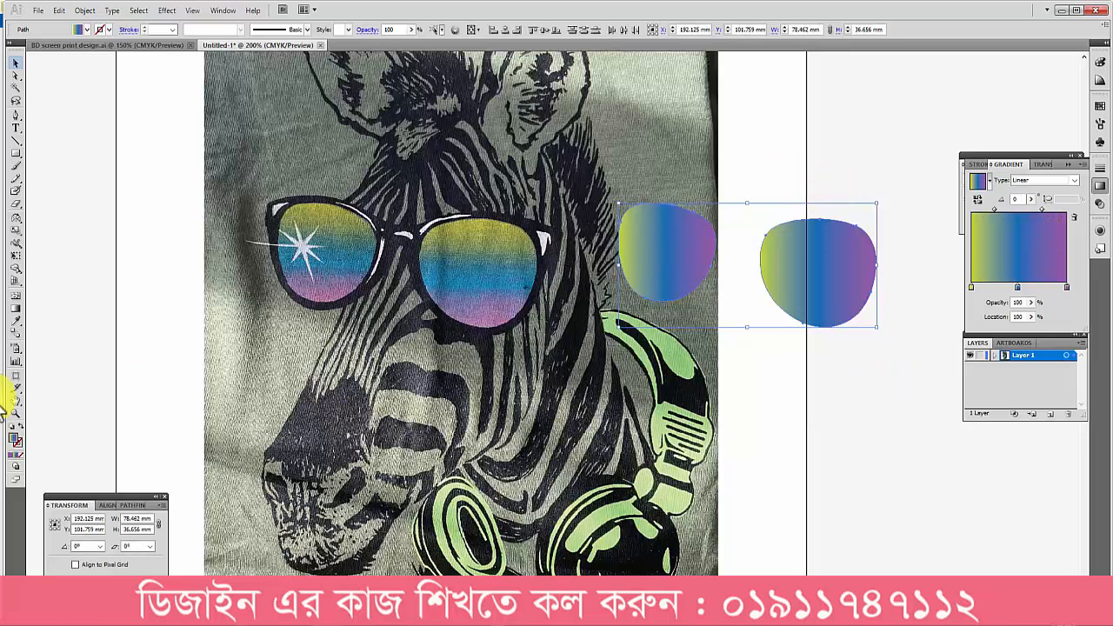
left_click(16, 308)
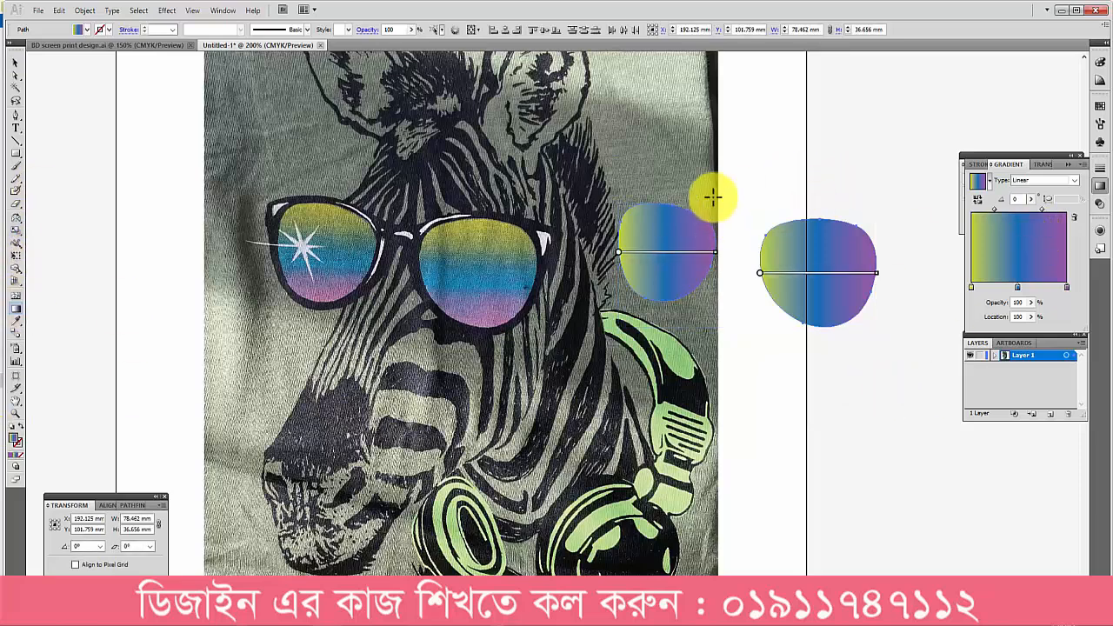
left_click_drag(737, 160, 738, 379)
left_click_drag(777, 215, 822, 201)
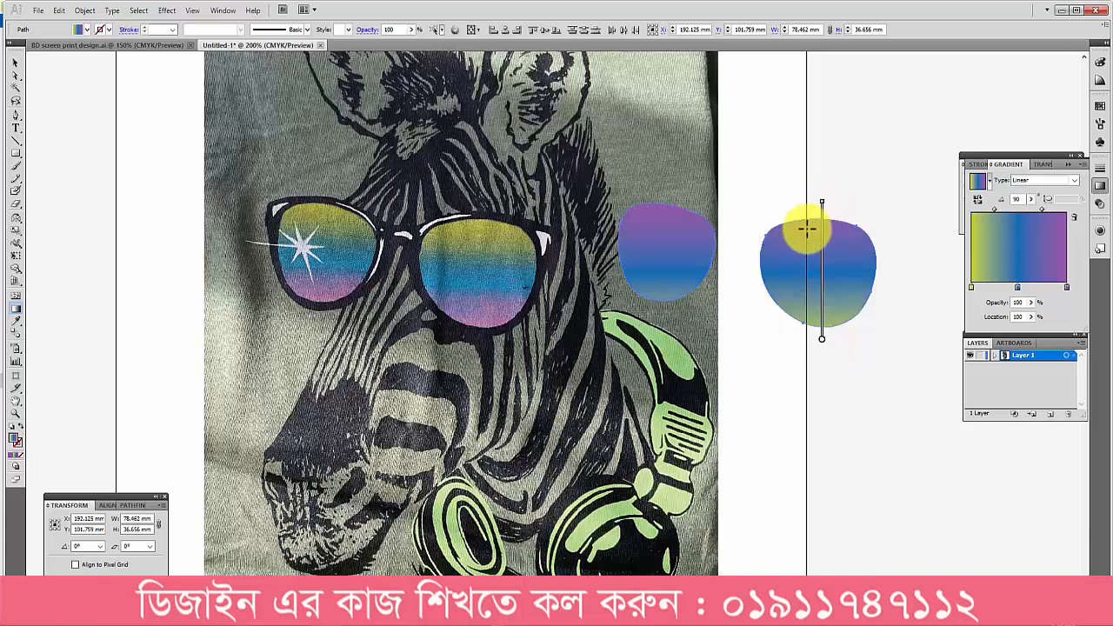
left_click_drag(650, 190, 653, 318)
left_click_drag(686, 196, 687, 321)
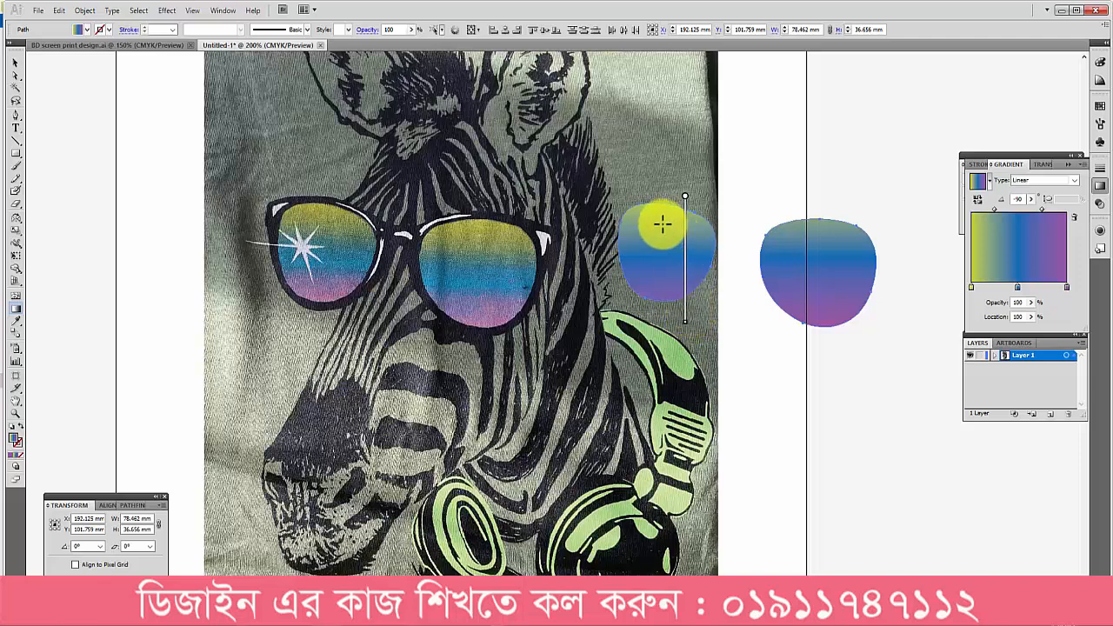
left_click_drag(700, 215, 699, 291)
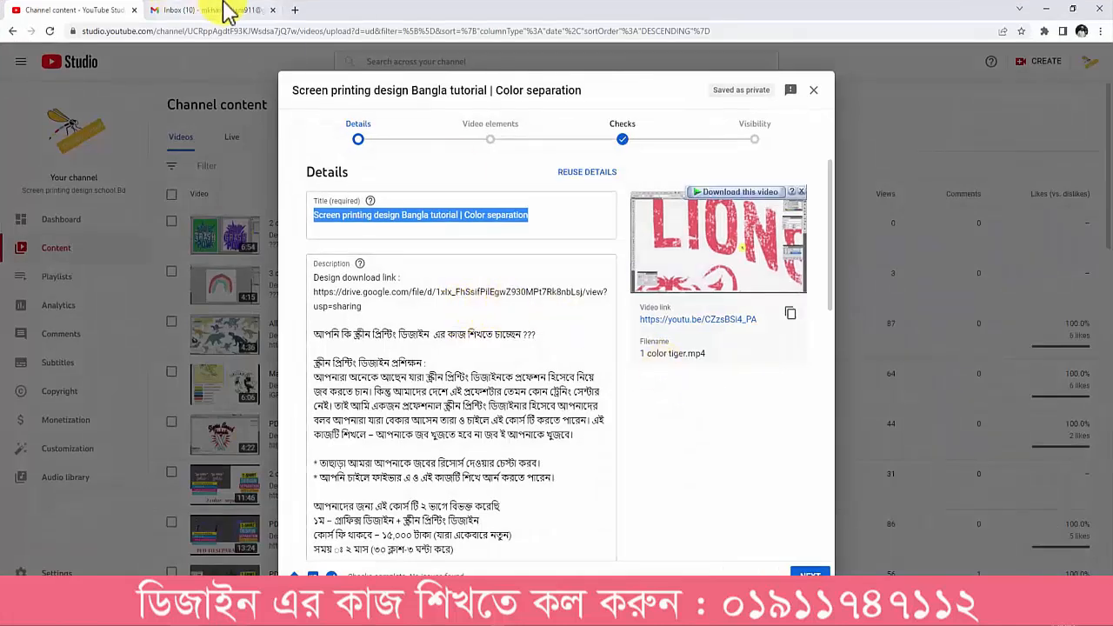
left_click(252, 10)
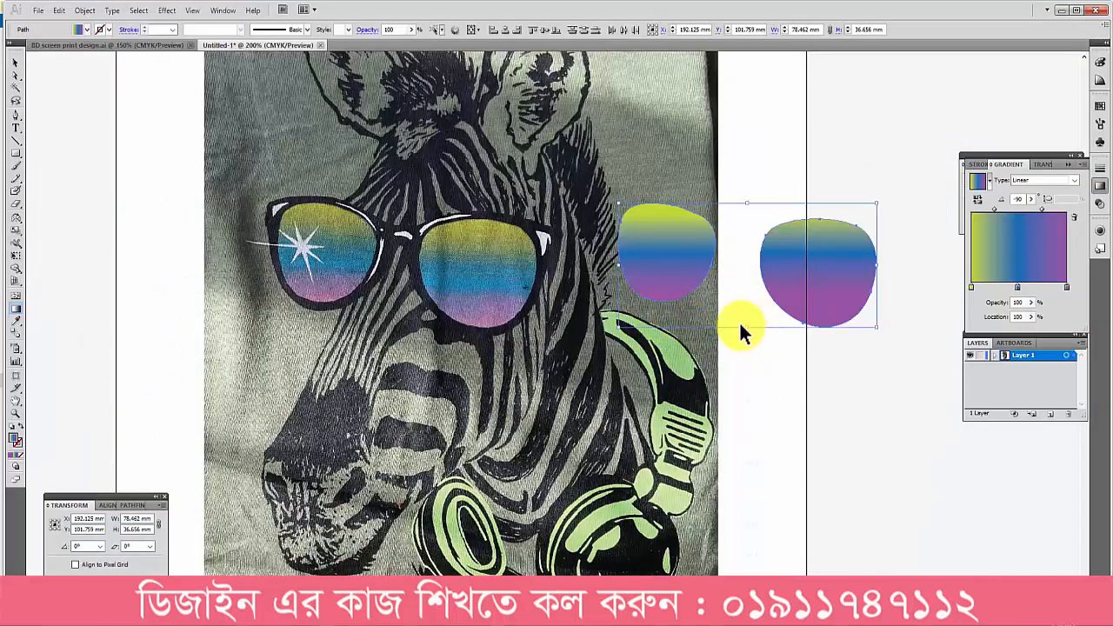
left_click(740, 327)
Step: Stretch the right lens shape's gradient separately at -90° from its upper edge to its lower edge
key("g")
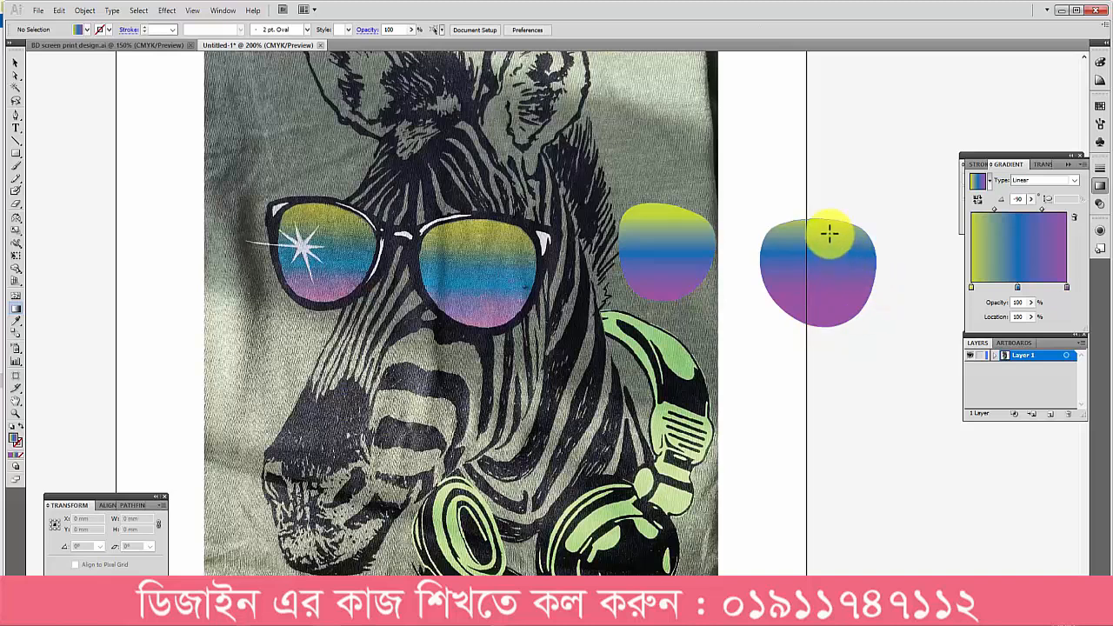
mouse_move(817, 216)
left_mouse_down()
mouse_move(832, 219)
mouse_move(809, 279)
mouse_move(821, 323)
left_mouse_up()
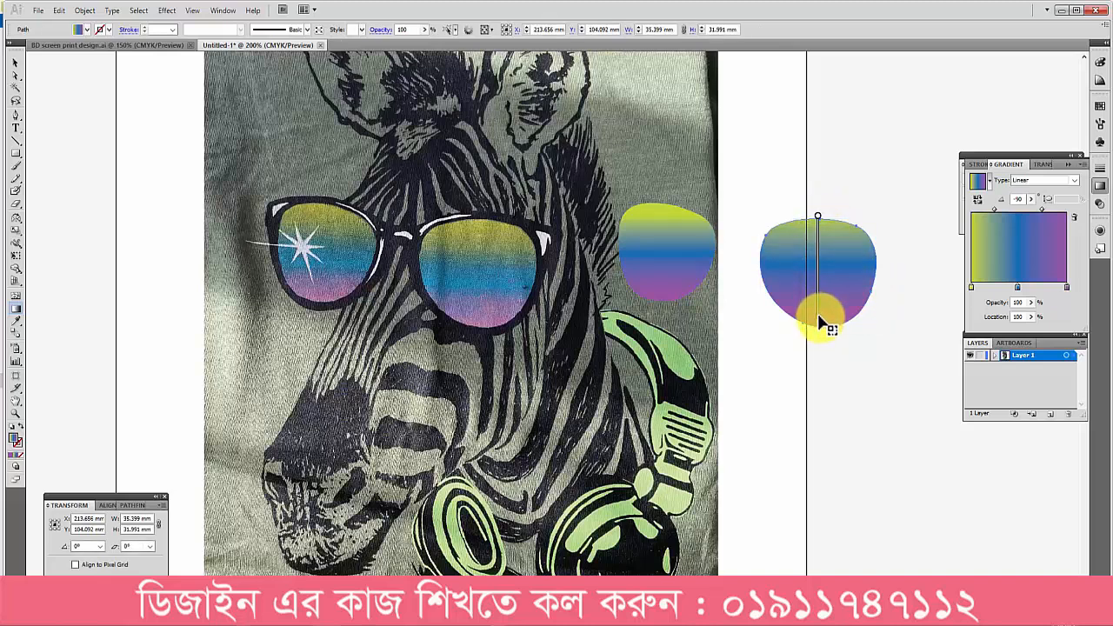
left_click(707, 327, "ctrl")
Step: Select both gradient lens shapes and move them to the empty area right of the artboard
key("v")
left_click_drag(603, 142, 410, 381)
scroll(869, 338, "down", 1)
left_click_drag(360, 322, 592, 330)
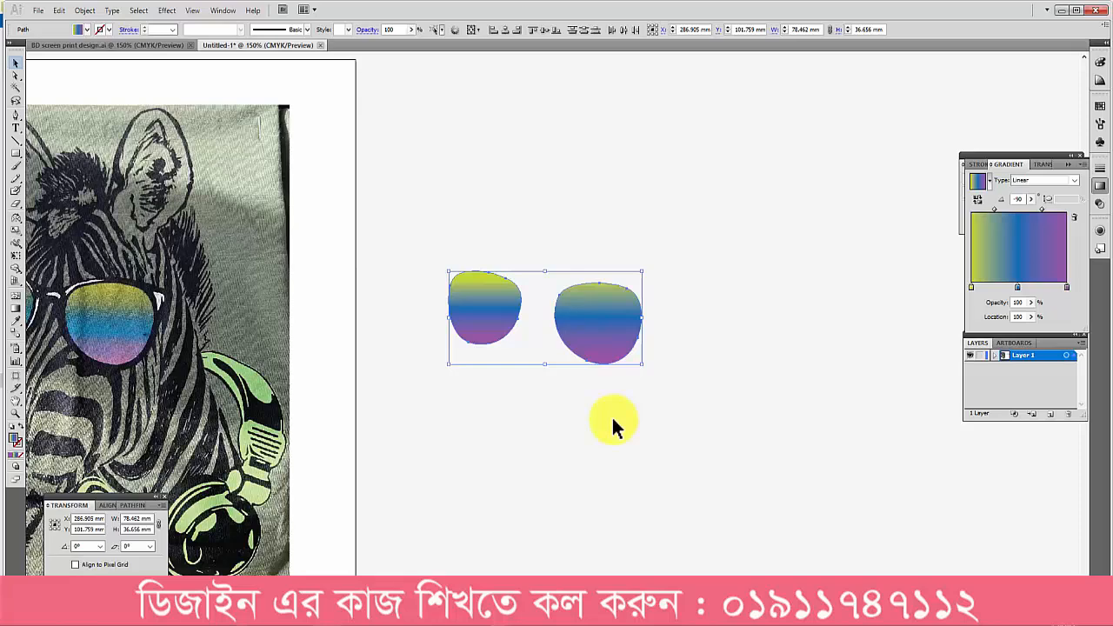
key("ctrl+space")
left_click(609, 340, "ctrl")
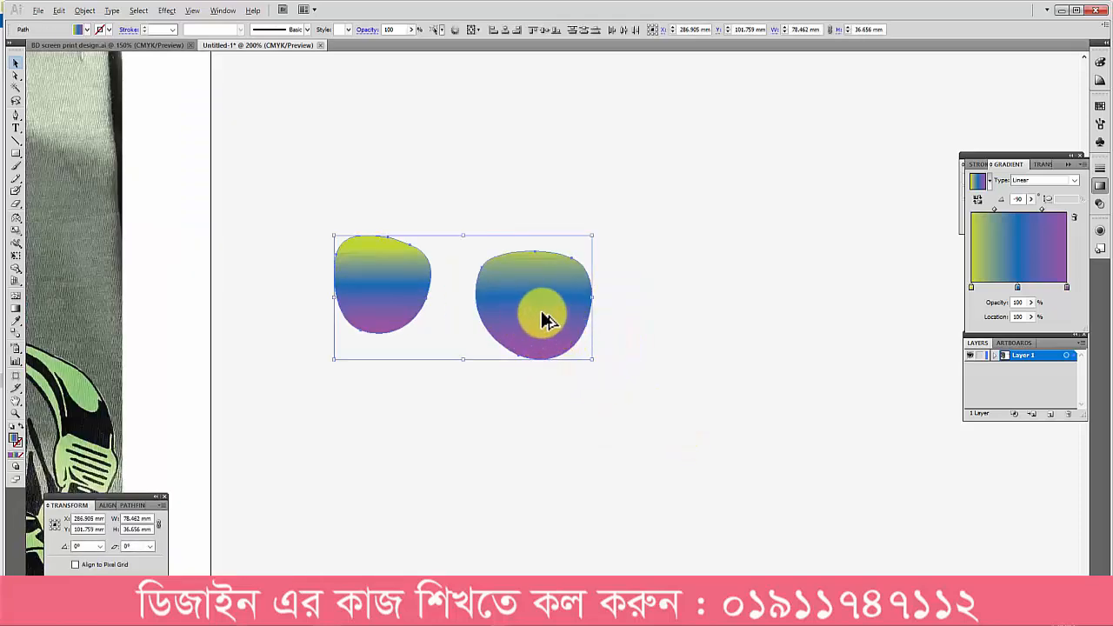
left_click_drag(546, 320, 889, 304)
scroll(870, 321, "down", 1)
left_click_drag(852, 342, 718, 380)
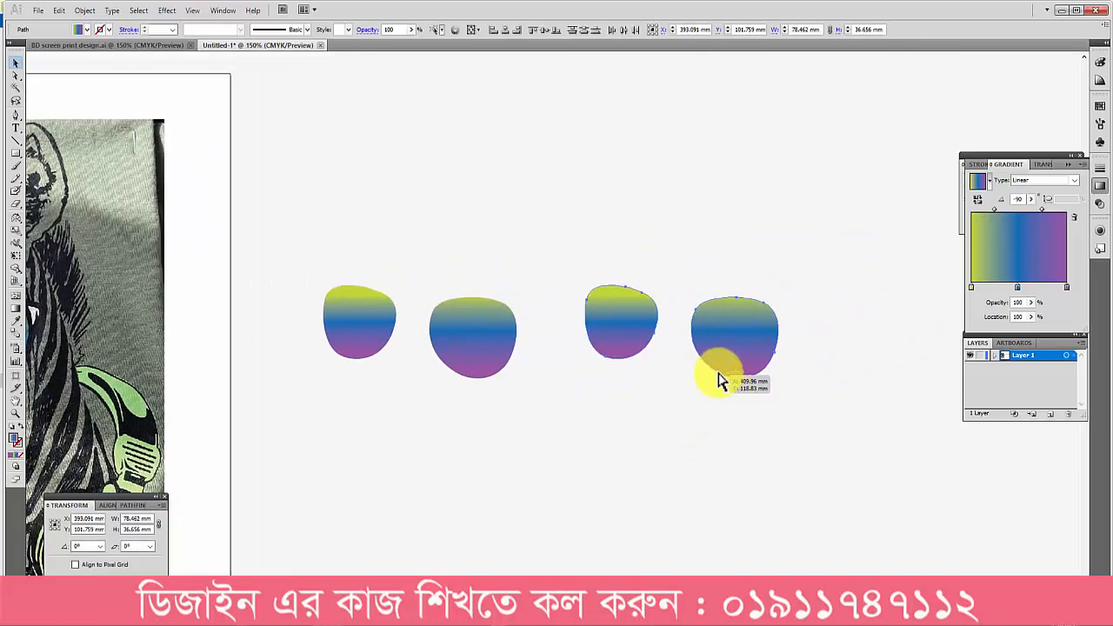
key("Delete")
Step: Draw a vertical line about 21 mm long above the gap between the lenses, with no fill and a black stroke
key("p")
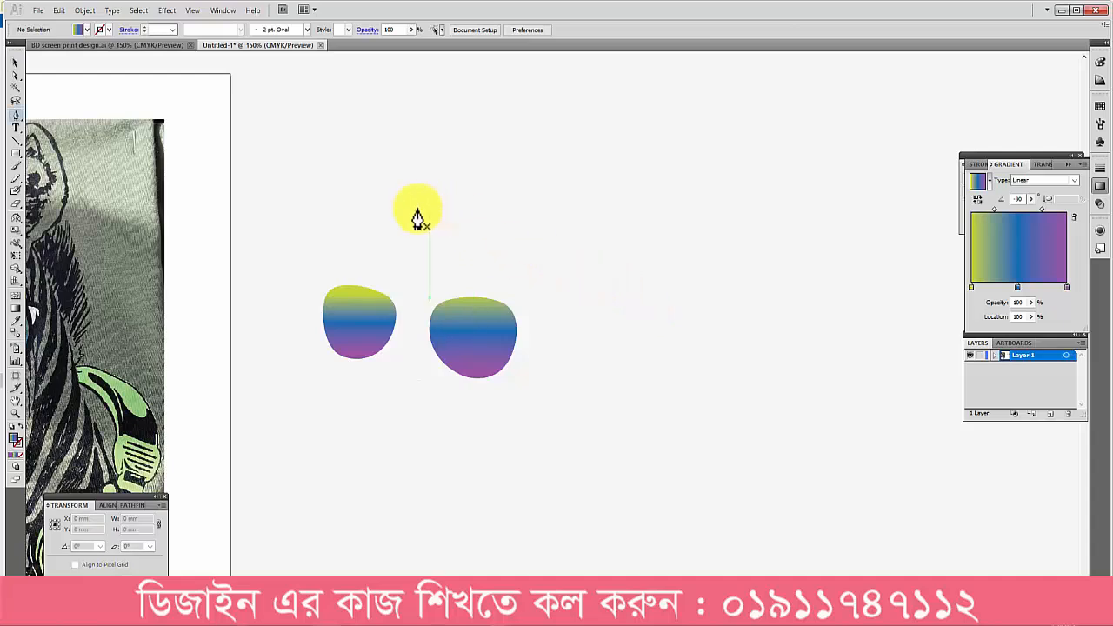
left_click(419, 209)
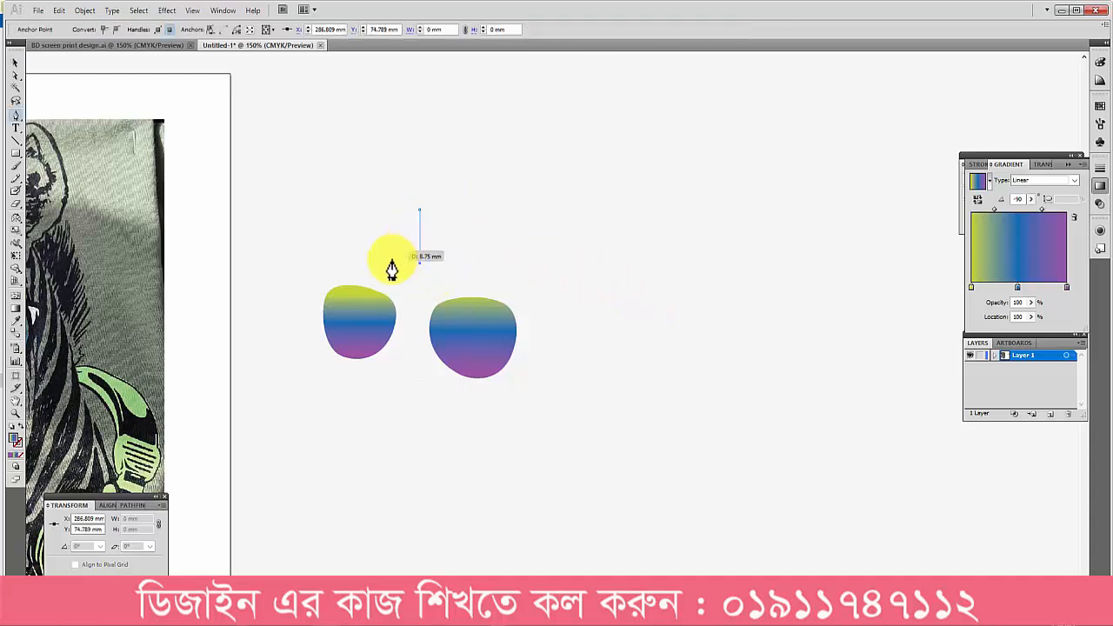
left_click(15, 449)
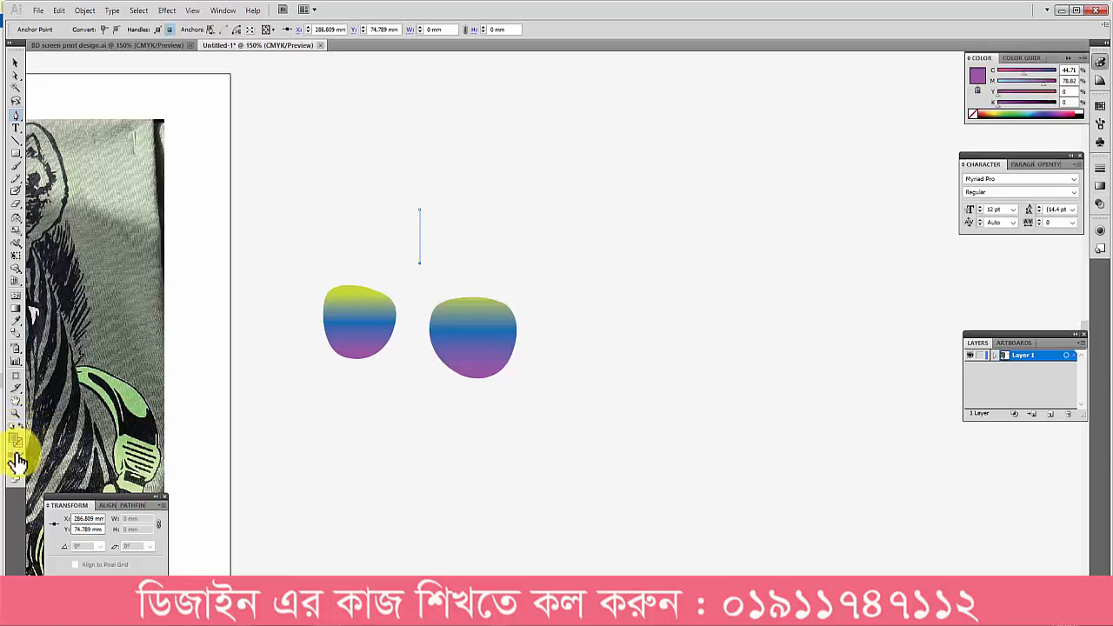
left_click(1084, 113)
key("v")
left_click(475, 237)
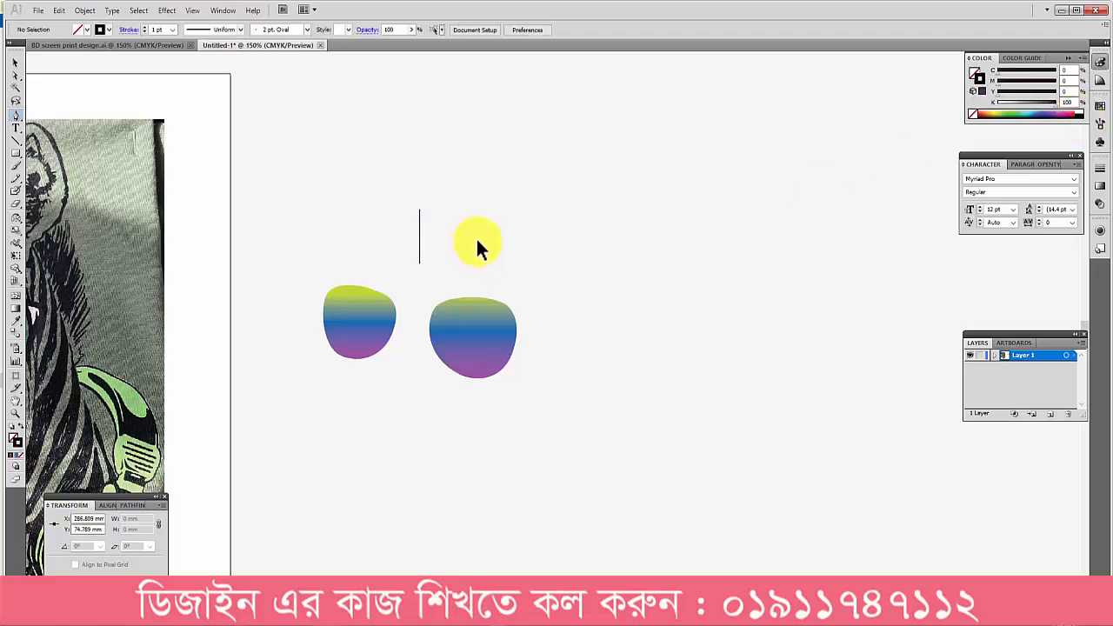
Step: Turn the line into a registration cross with a 90° rotated copy, and duplicate it below the lenses as one group
left_click(419, 251)
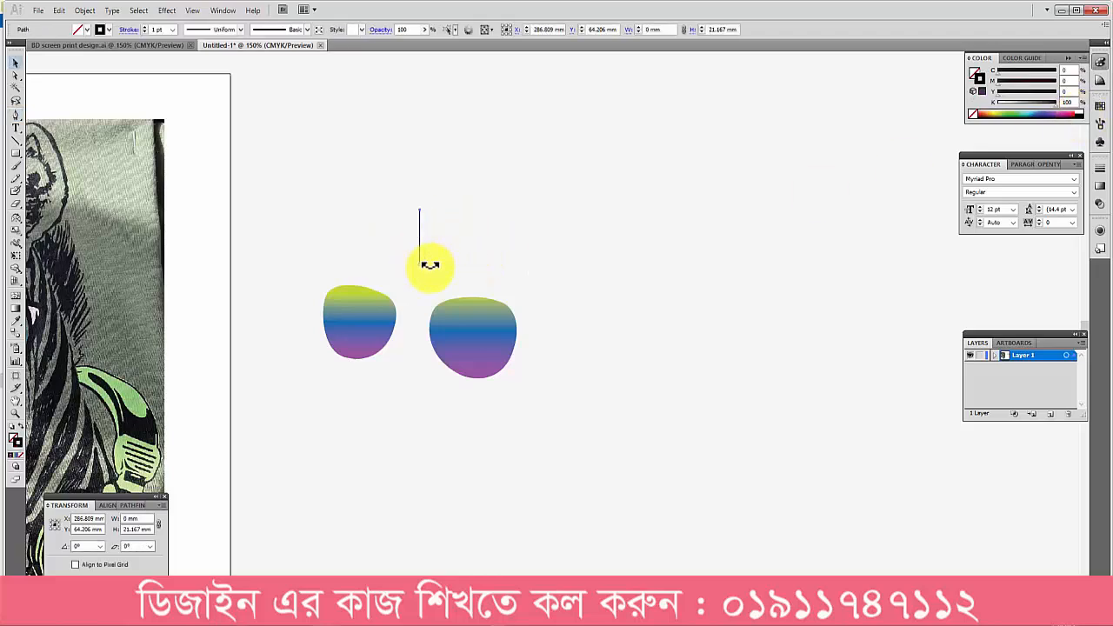
left_click_drag(428, 264, 424, 412)
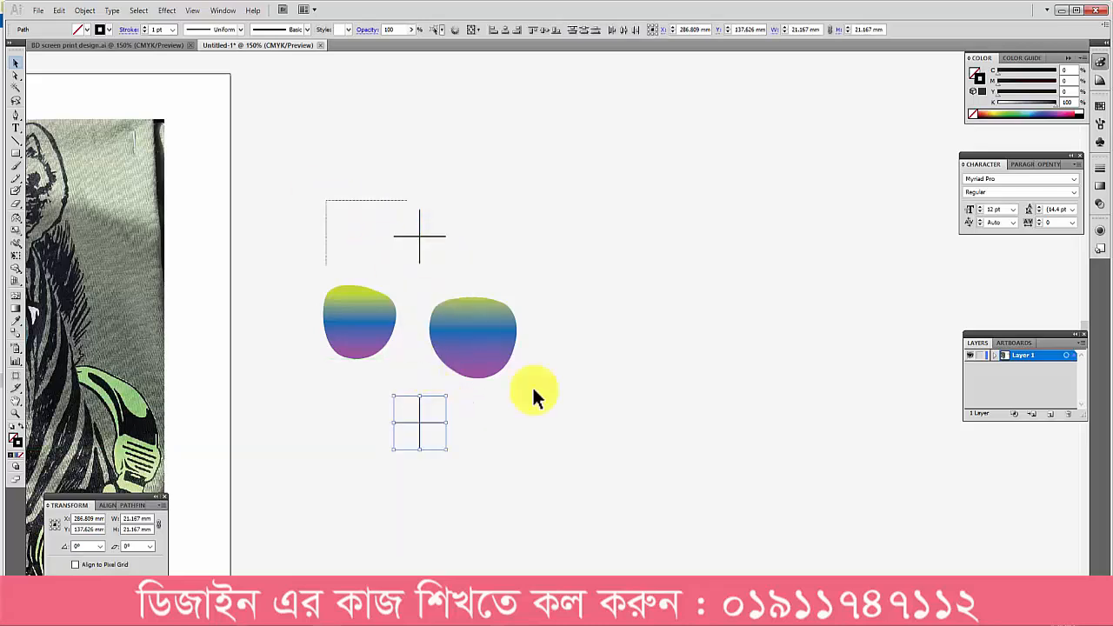
left_click_drag(534, 390, 611, 477)
left_click(639, 335)
left_click_drag(398, 217, 492, 261)
key("ctrl+g")
Step: Duplicate the lens pair with its registration crosses three times to the right in one row, about 146 mm apart
left_click_drag(497, 333, 483, 333)
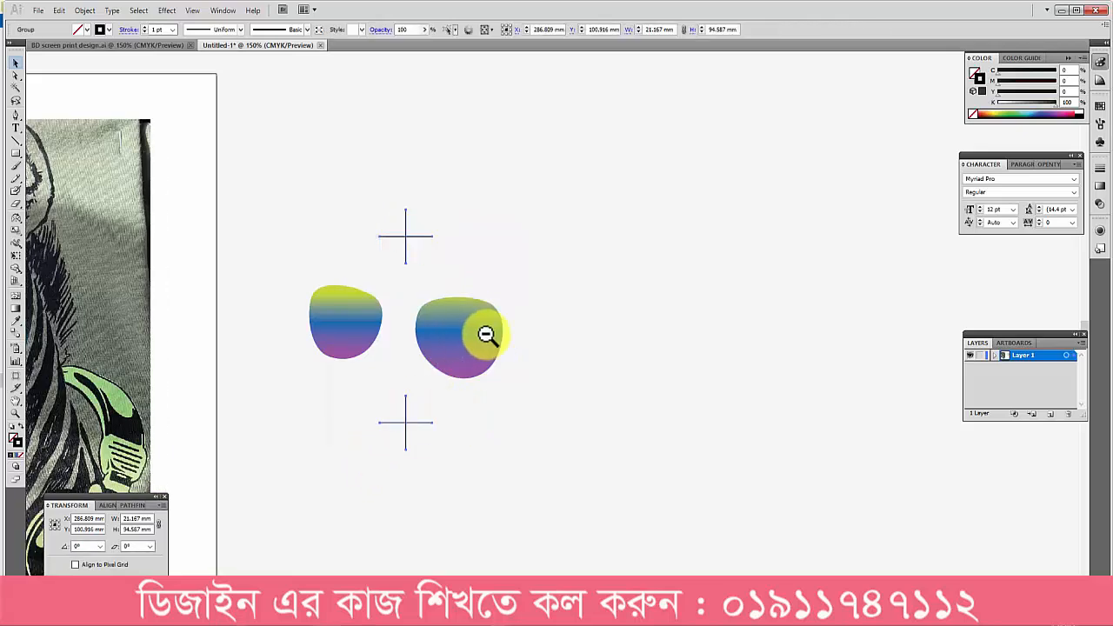
left_click(484, 332, "ctrl+alt")
left_click_drag(372, 240, 569, 427)
left_click_drag(532, 375, 354, 366)
left_click_drag(298, 331, 537, 341, "alt+shift")
key("ctrl+d")
key("ctrl+d")
left_click(616, 413)
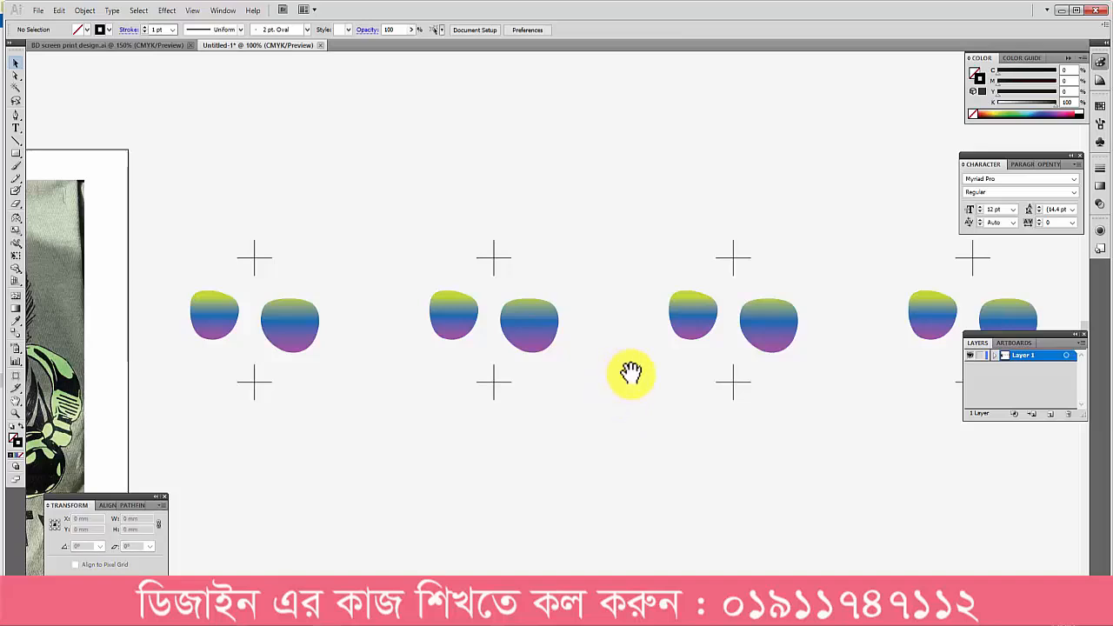
Step: Fill the second lens pair with solid black, K 100, and no stroke
left_click_drag(599, 375, 441, 381)
left_click(282, 324)
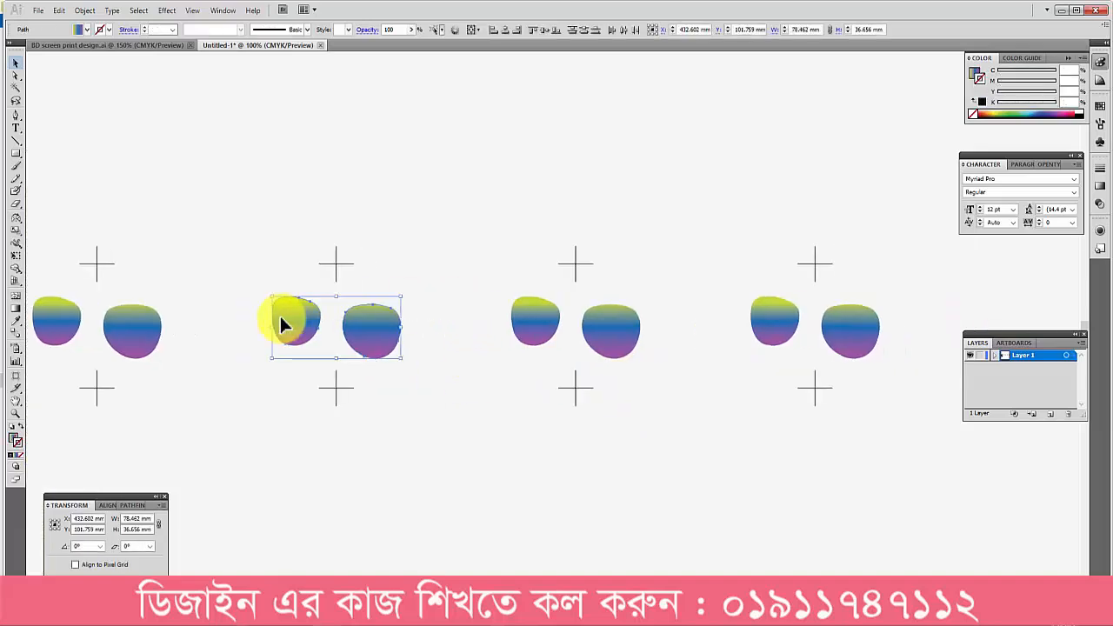
left_click(1080, 111)
scroll(1082, 113, "down", 1)
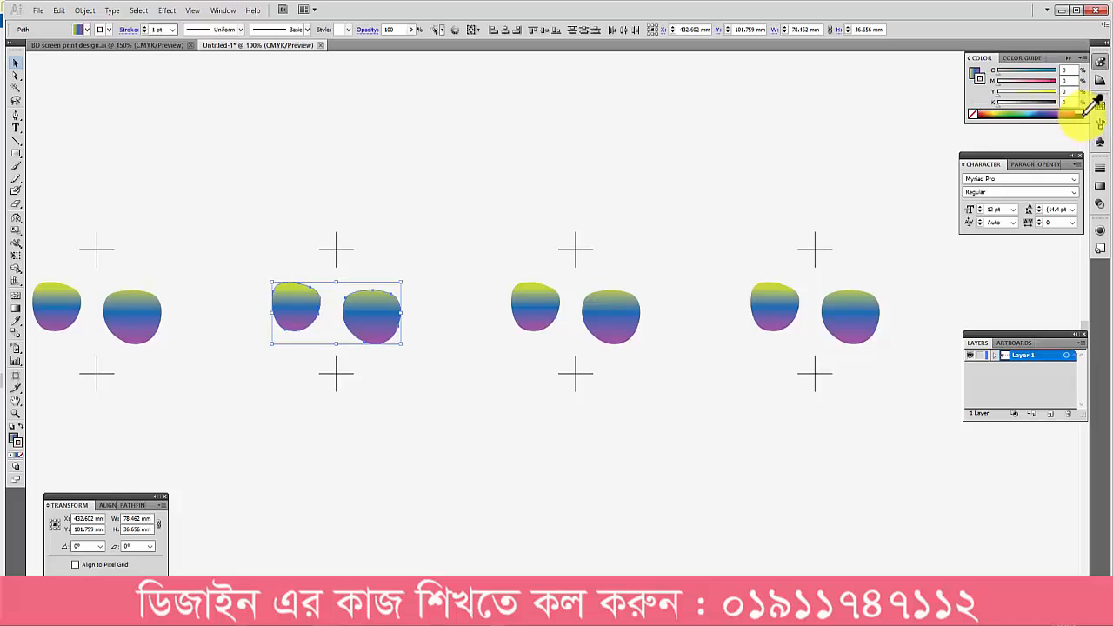
left_click(1083, 110)
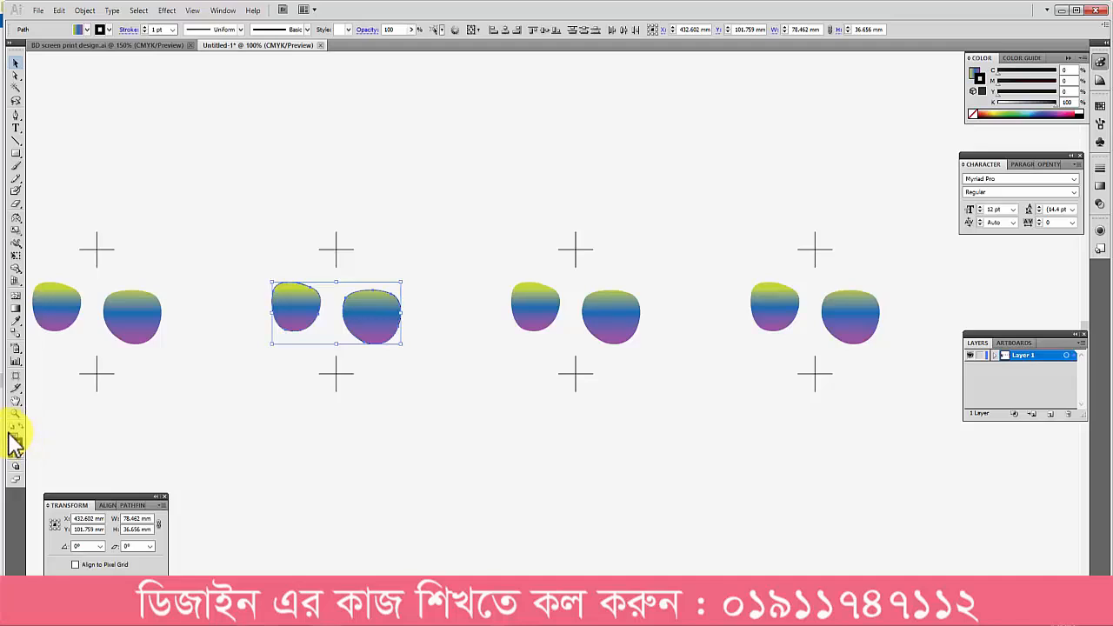
left_click(18, 442)
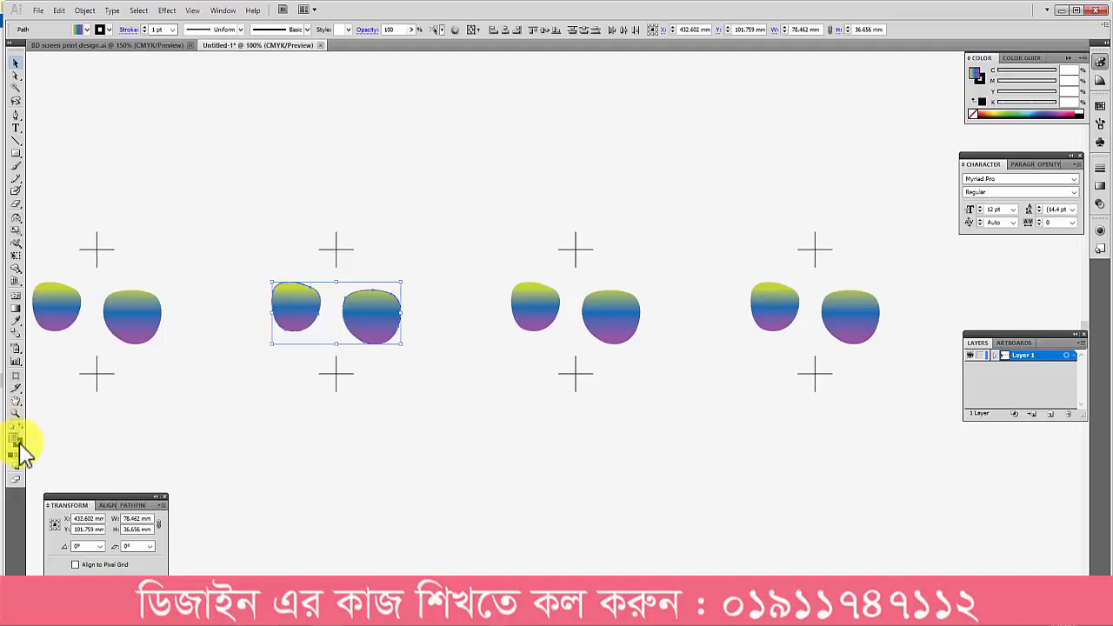
left_click(19, 443)
left_click(18, 455)
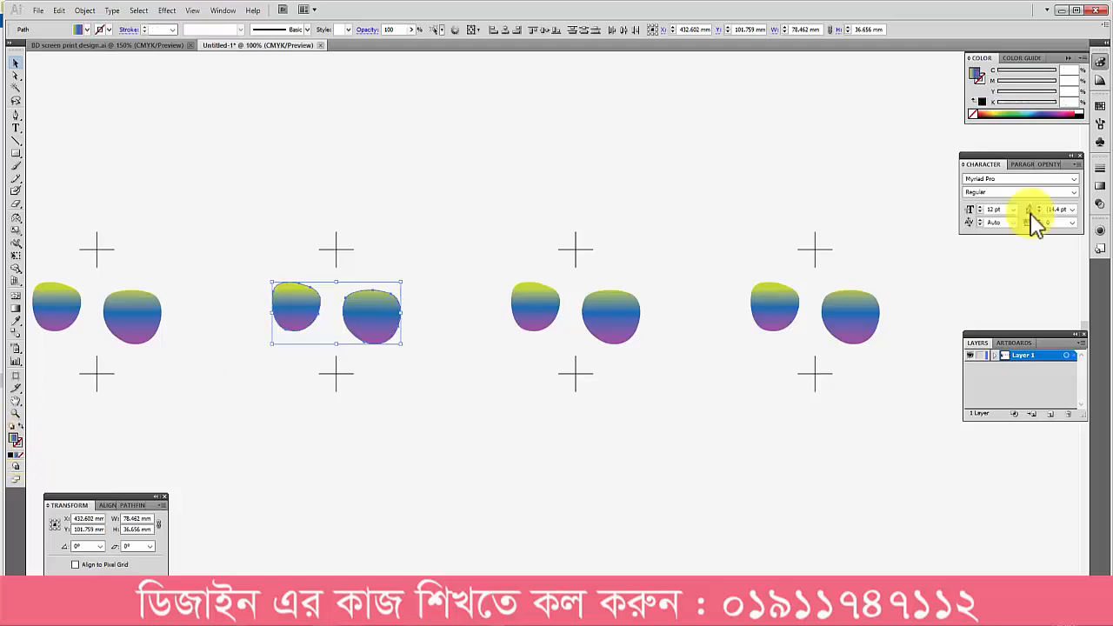
left_click(1081, 111)
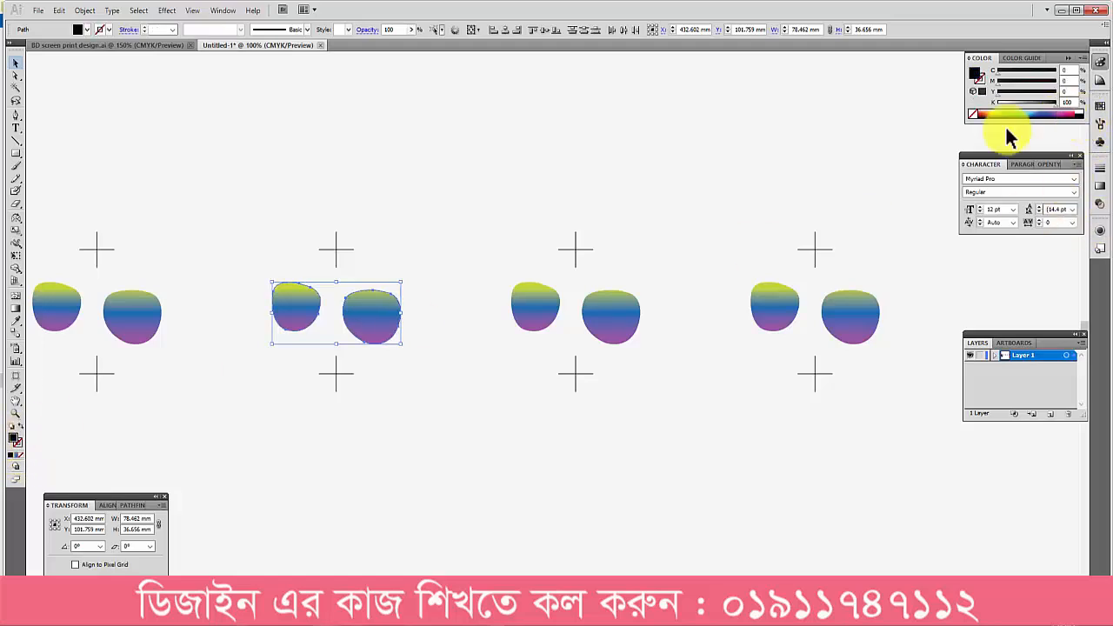
left_click(612, 180)
Step: Set the first and last gradient stops of the third lens pair to white
left_click_drag(685, 300, 504, 320)
key("space")
left_click_drag(791, 273, 668, 266)
left_click(1101, 201)
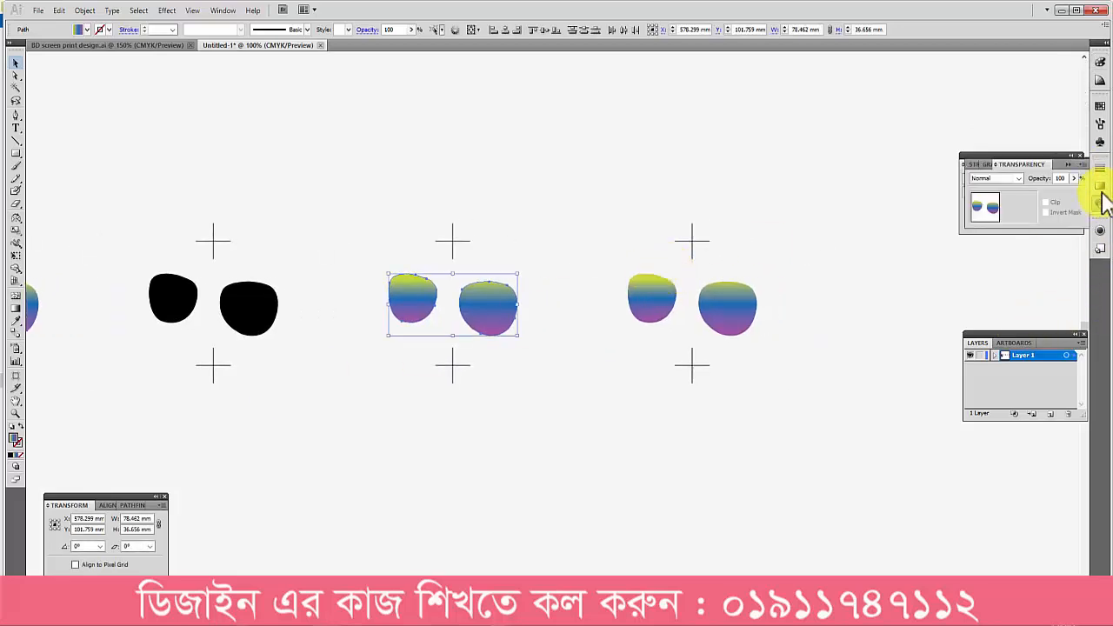
left_click(1101, 188)
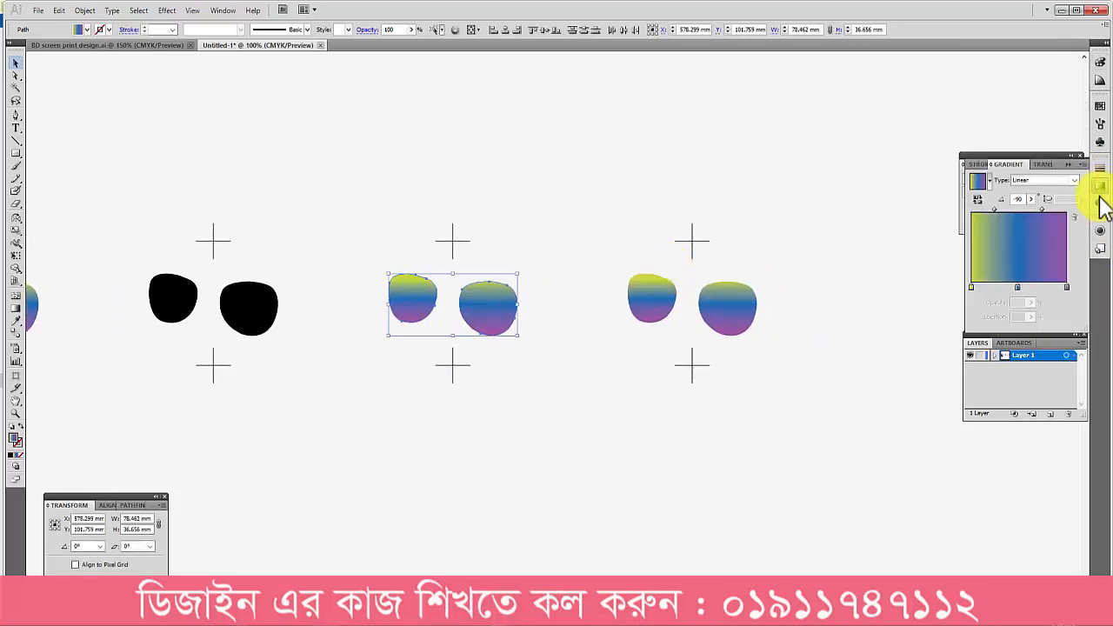
double_click(973, 289)
left_click(1100, 356)
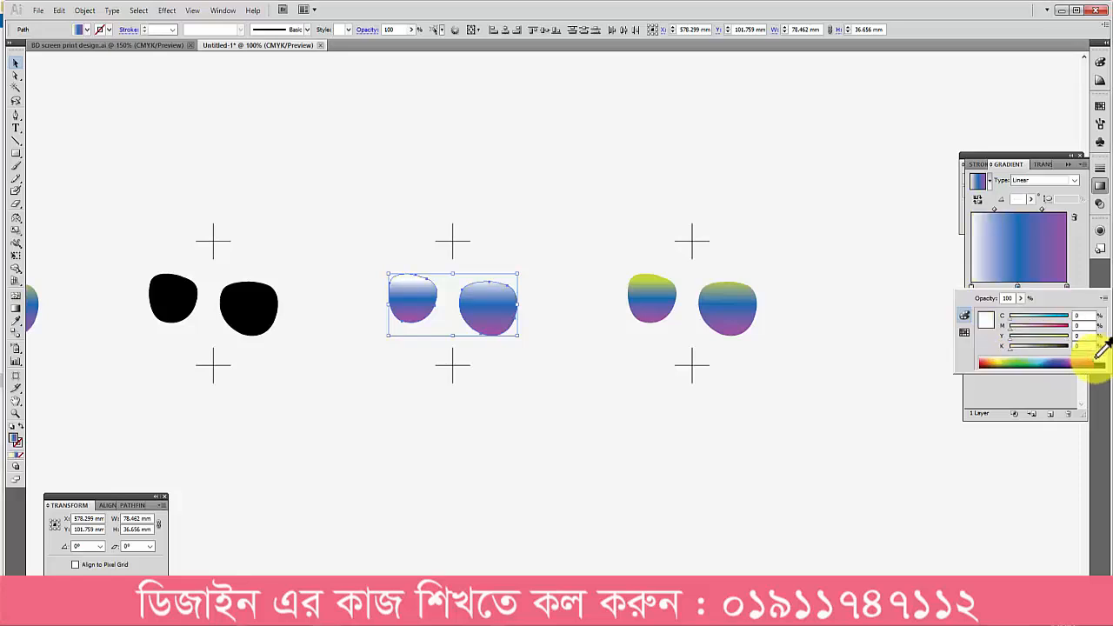
left_click(1070, 289)
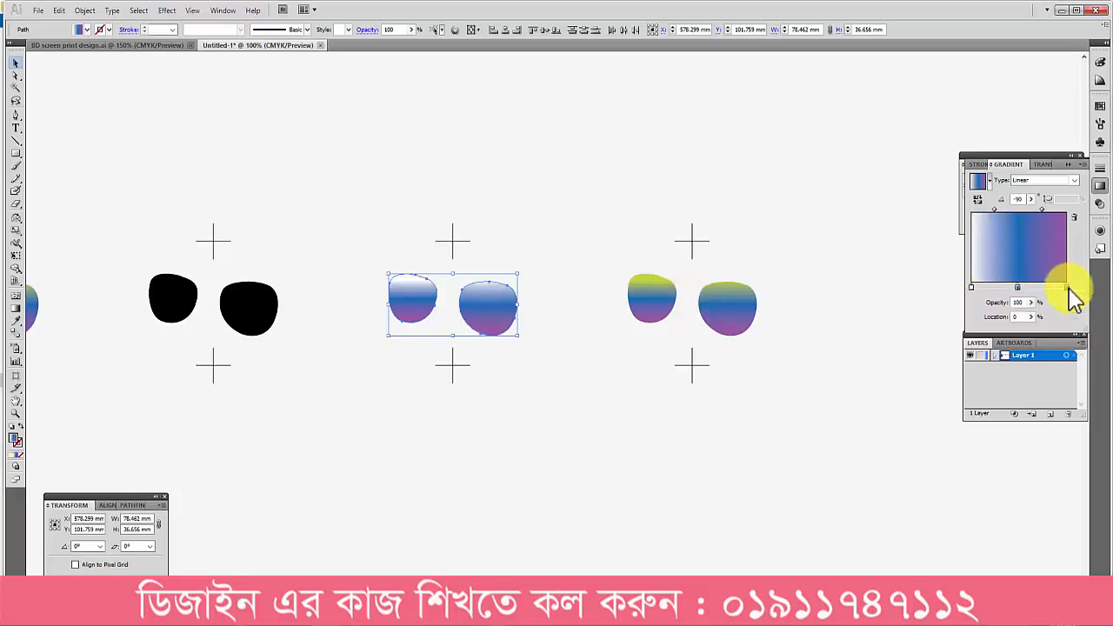
double_click(1068, 288)
left_click(1101, 356)
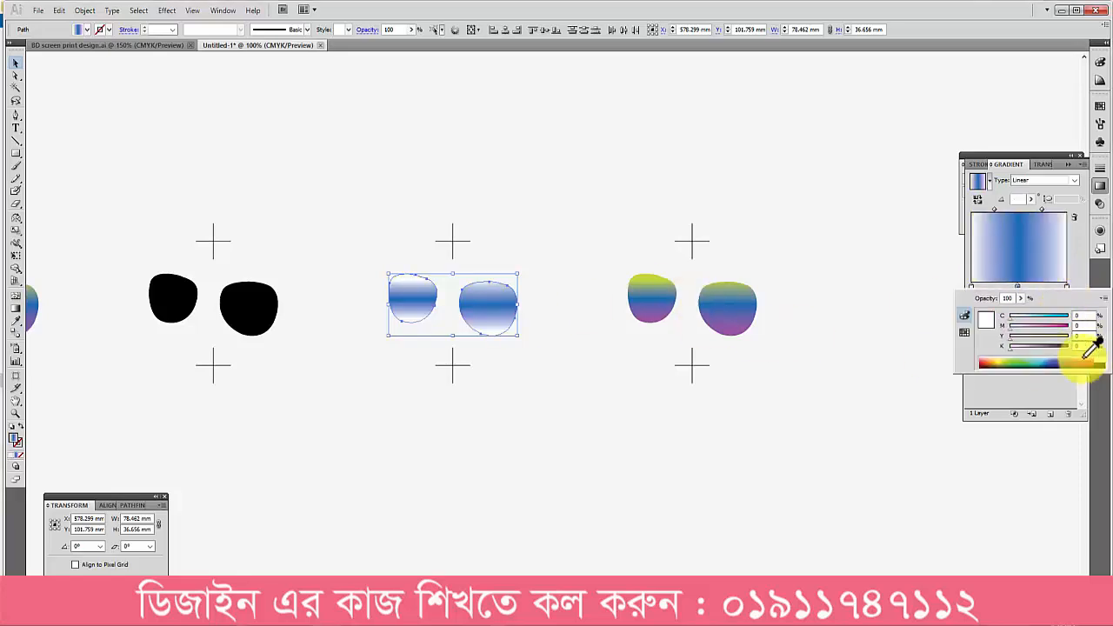
left_click(603, 351)
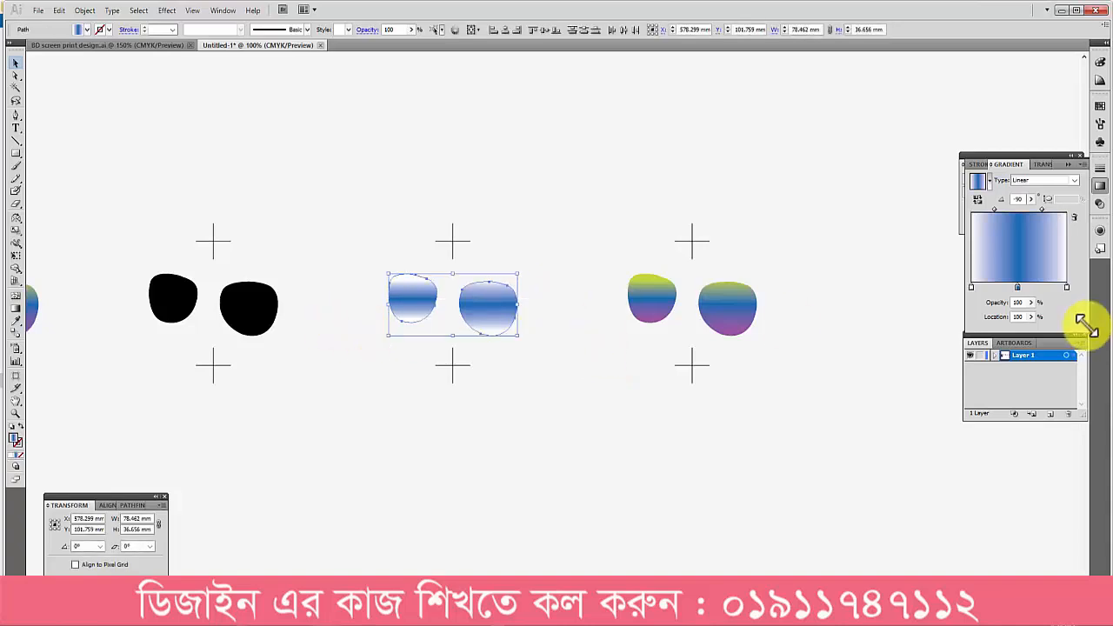
Step: Set the middle gradient stop of the third lens pair to black
double_click(1020, 289)
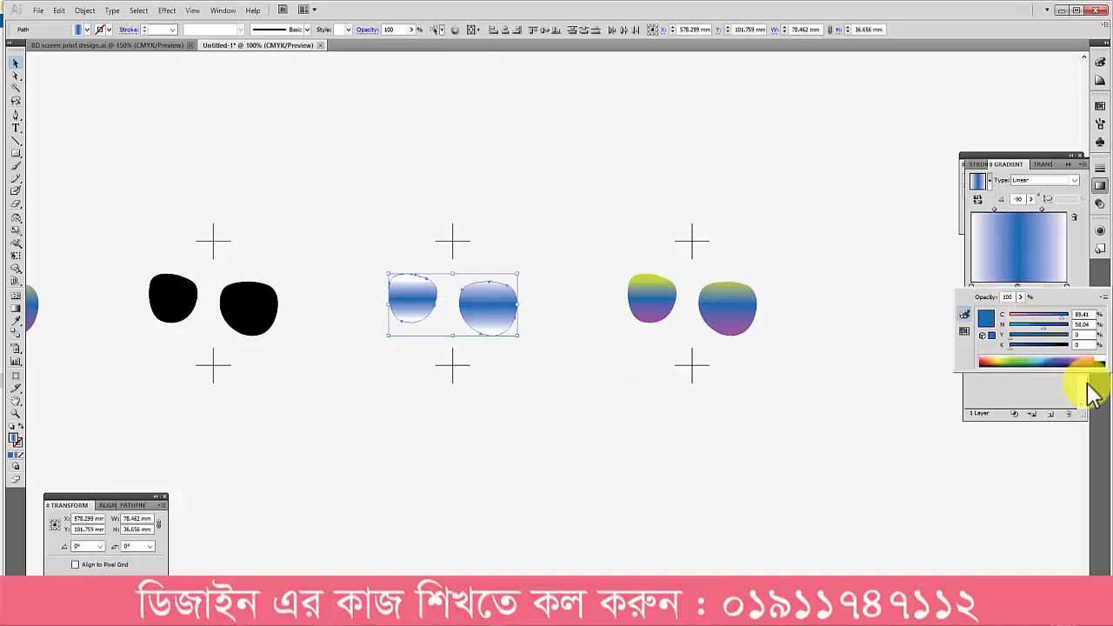
left_click(1102, 362)
left_click(596, 293)
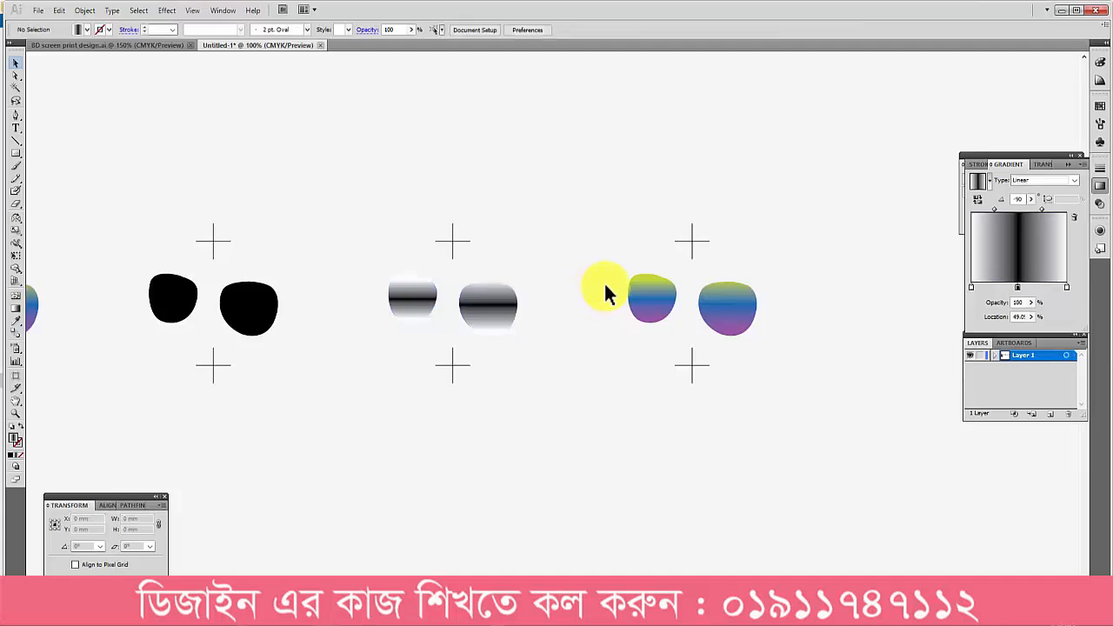
Step: Set the first and middle gradient stops of the fourth lens pair to white
left_click(648, 295)
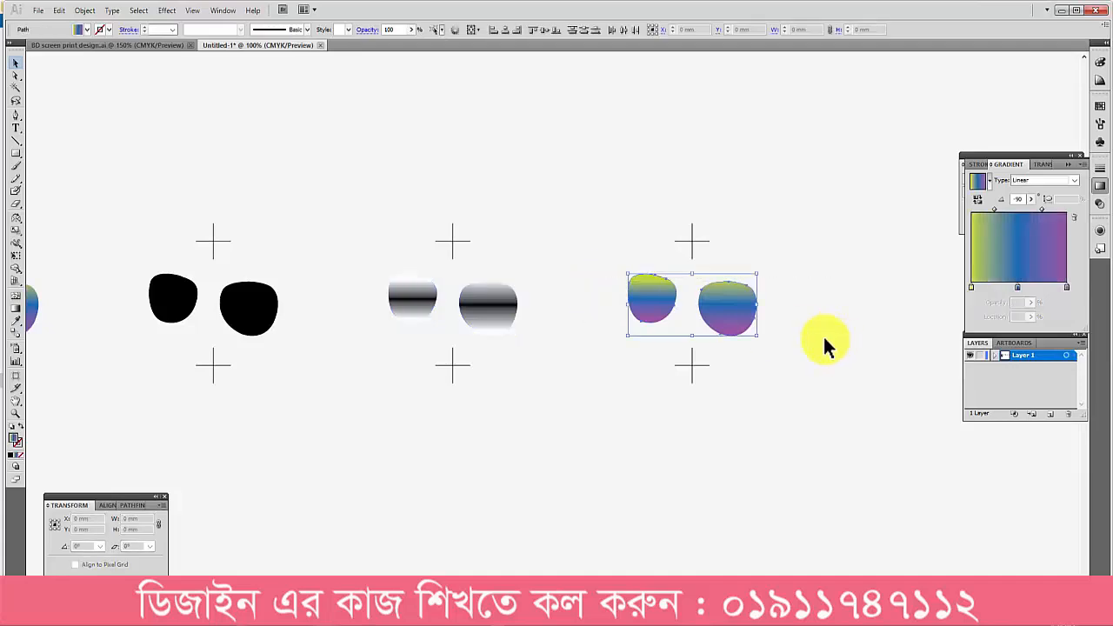
double_click(973, 289)
left_click(1101, 359)
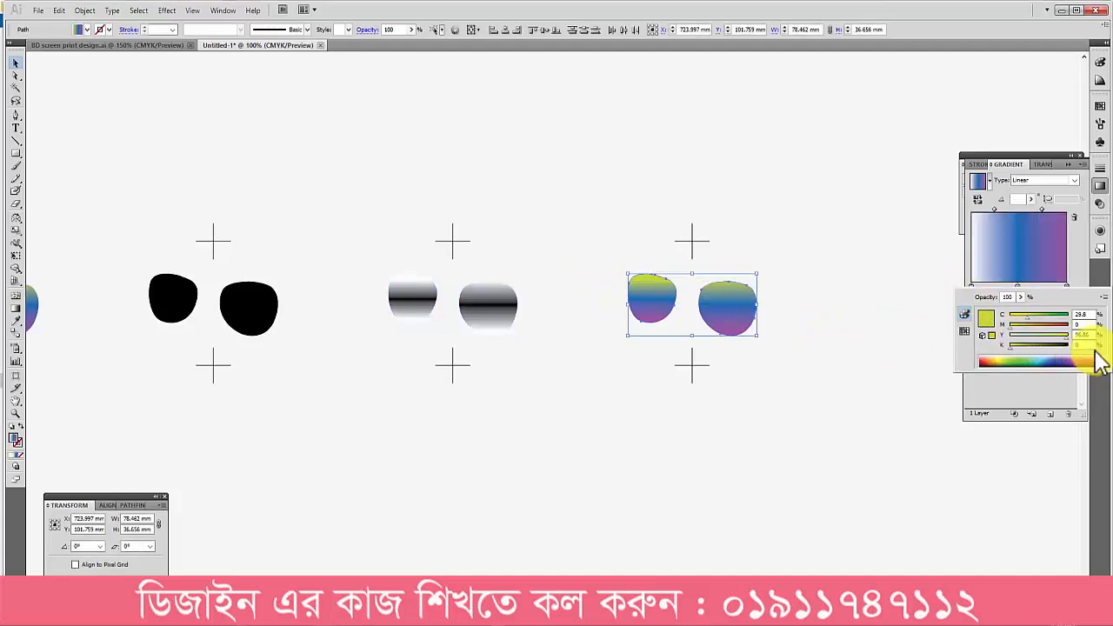
left_click(1022, 287)
double_click(1019, 289)
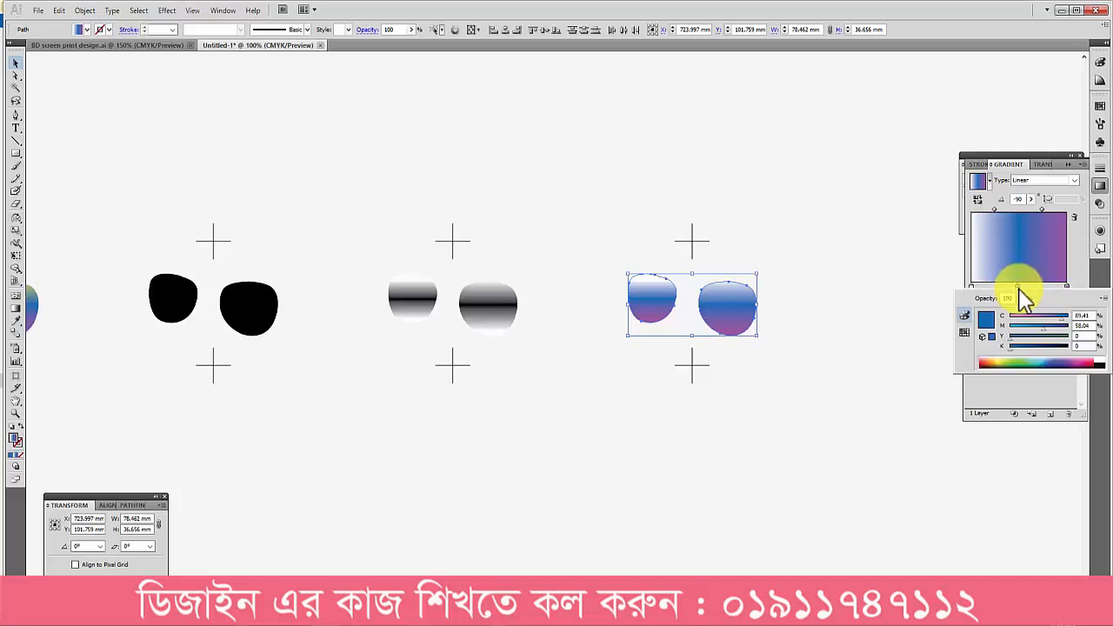
left_click(1102, 358)
Step: Set the last gradient stop of the fourth lens pair to black
left_click(1075, 291)
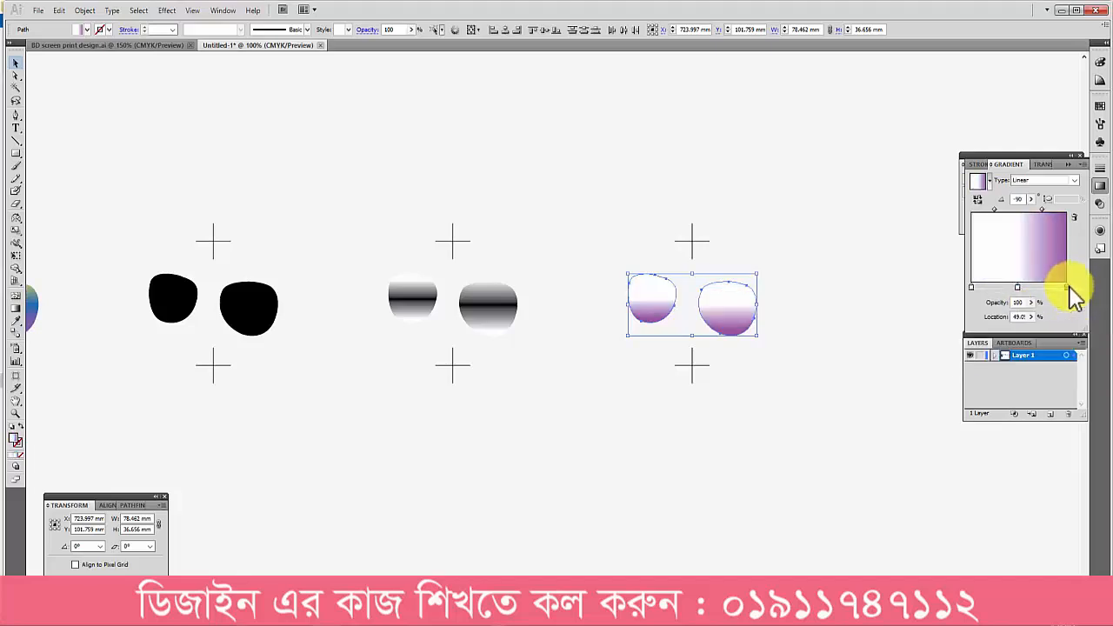
double_click(1066, 286)
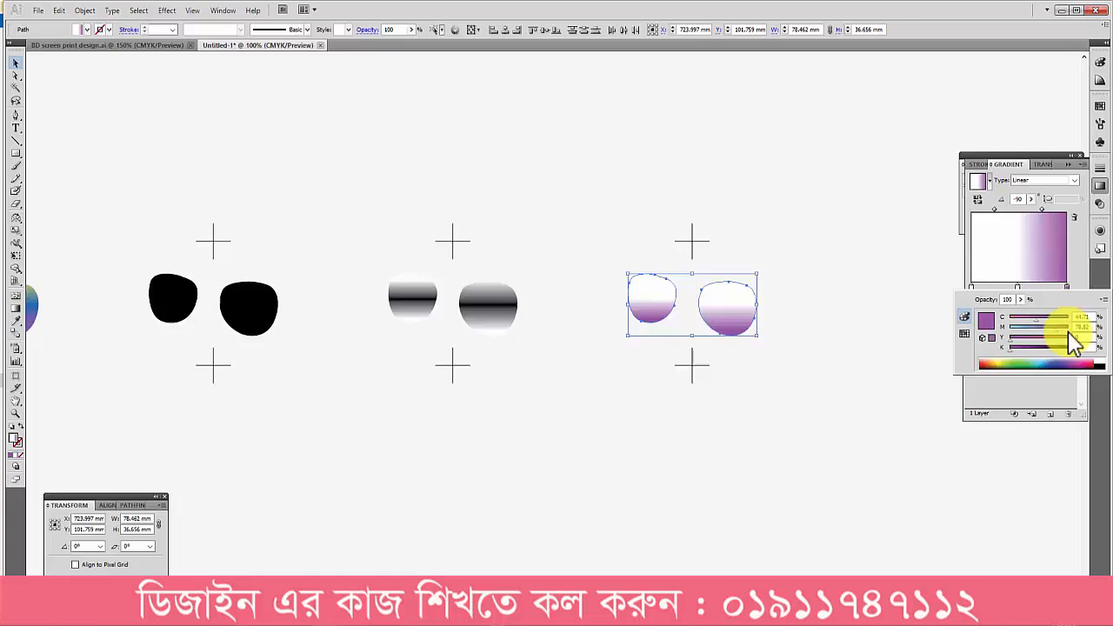
left_click(1103, 362)
left_click(793, 426)
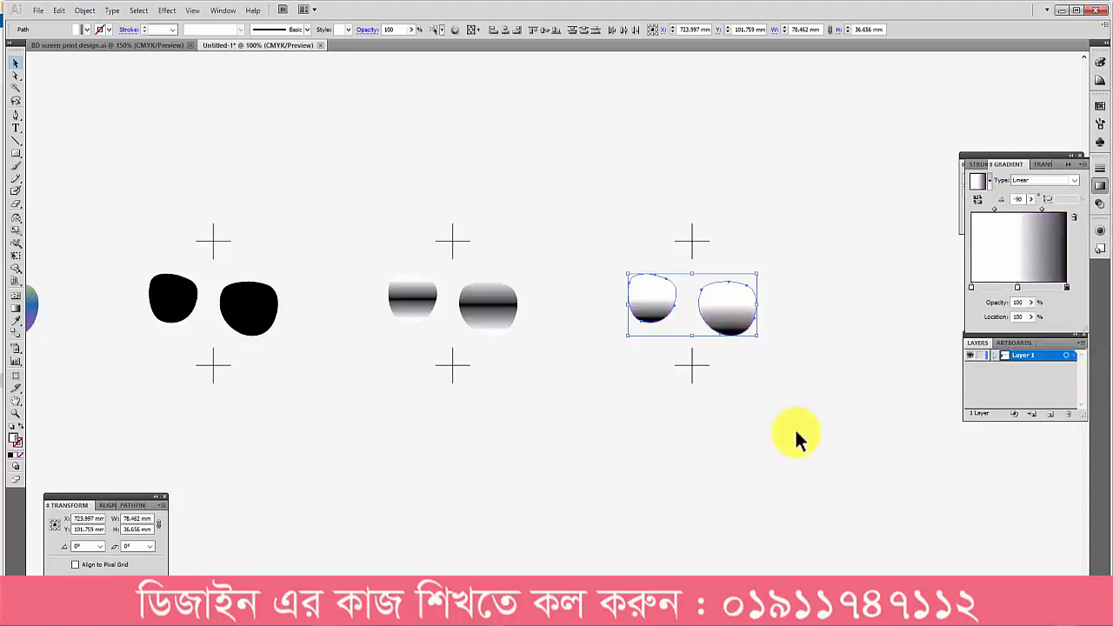
left_click(795, 428)
Step: Group each of the three black separation lens pairs with its own registration crosses
left_click_drag(819, 297, 782, 295)
left_click_drag(565, 200, 828, 446)
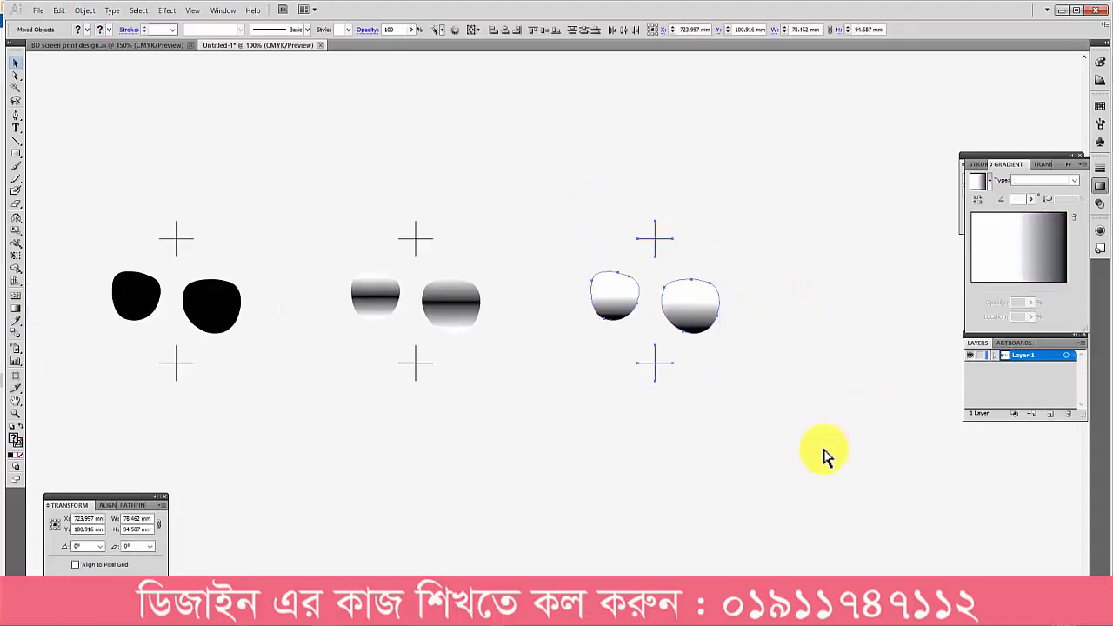
key("ctrl+g")
left_click_drag(384, 251, 530, 383)
left_click_drag(487, 388, 628, 414)
key("ctrl+g")
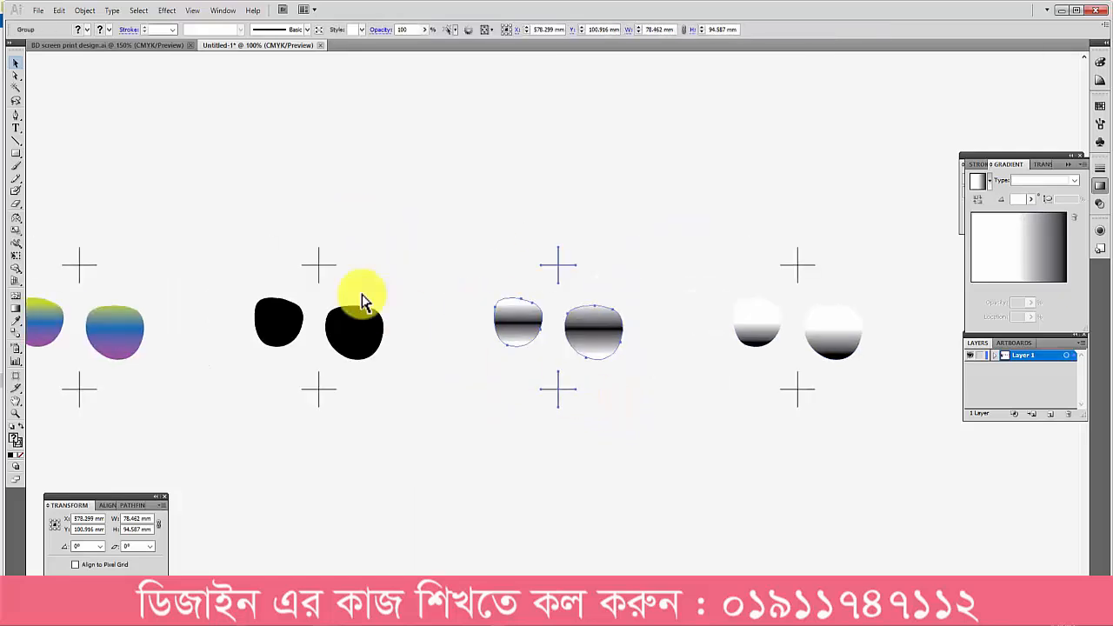
left_click_drag(256, 253, 426, 431)
key("ctrl+g")
left_click(461, 436)
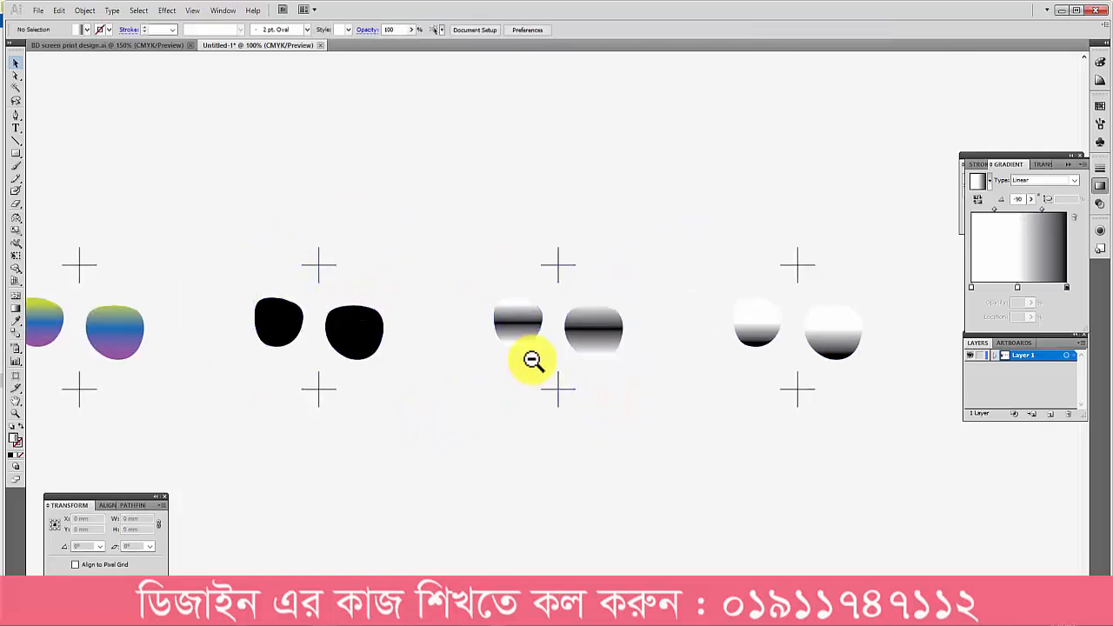
left_click(532, 363, "ctrl+alt")
left_click(434, 346)
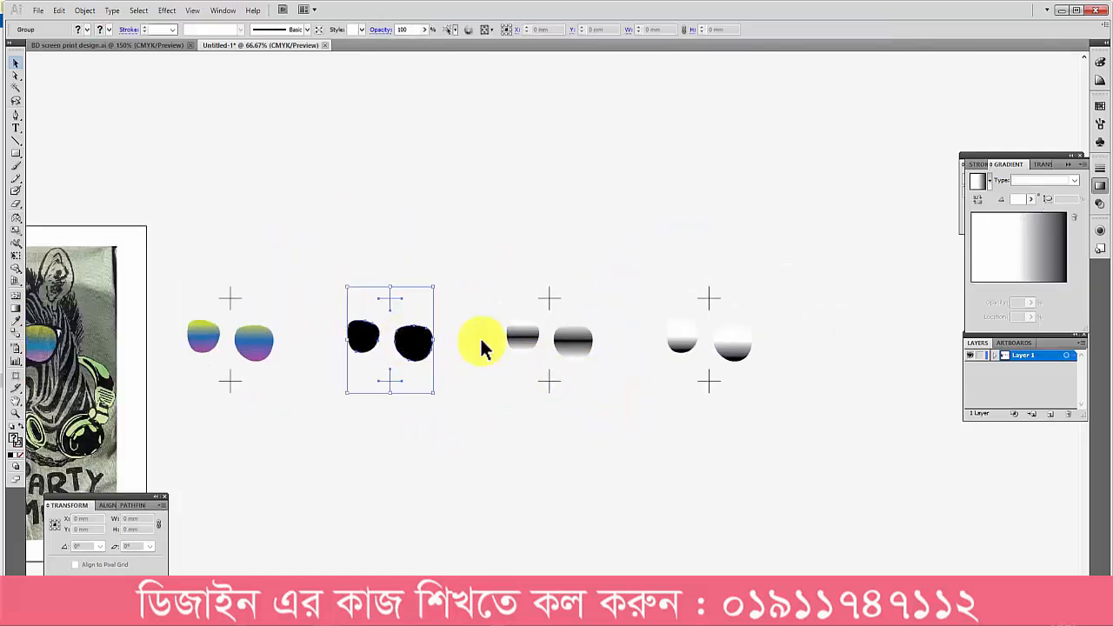
left_click(701, 345)
left_click(758, 238)
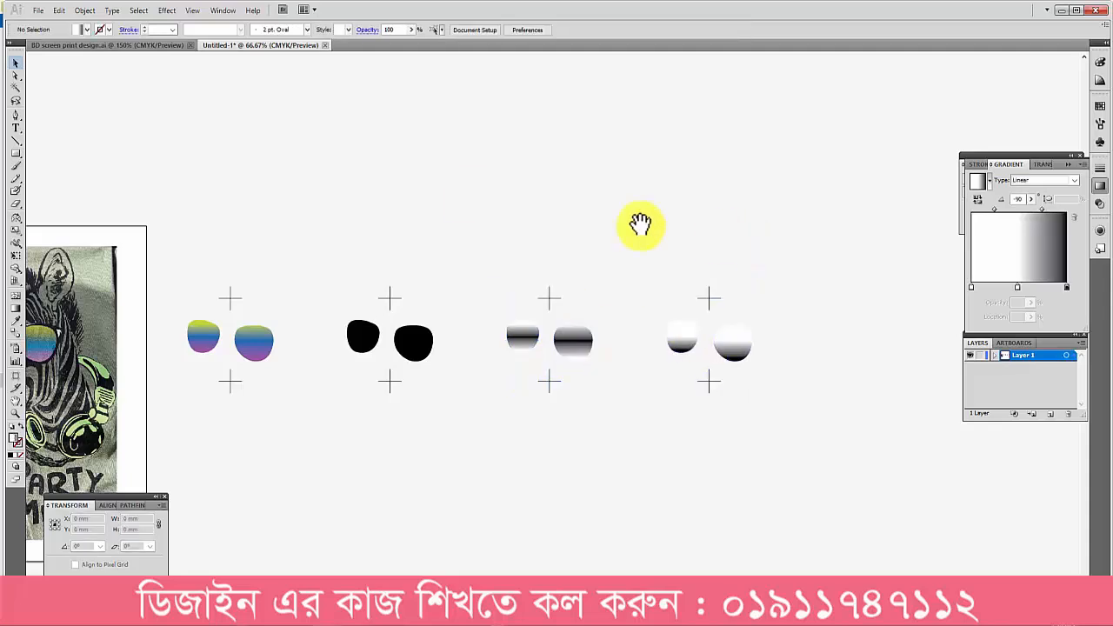
Step: Add the text "Readt" above the separated lens pairs and scale it up to a large heading
left_click(16, 128)
left_click(521, 196)
type("Real")
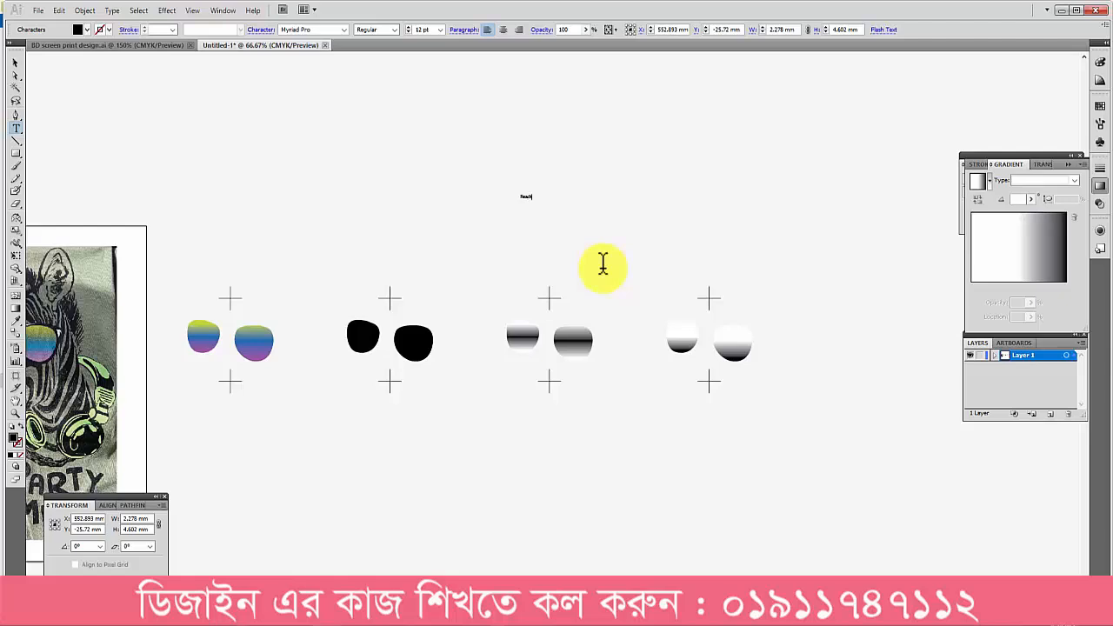
left_click_drag(532, 202, 772, 279)
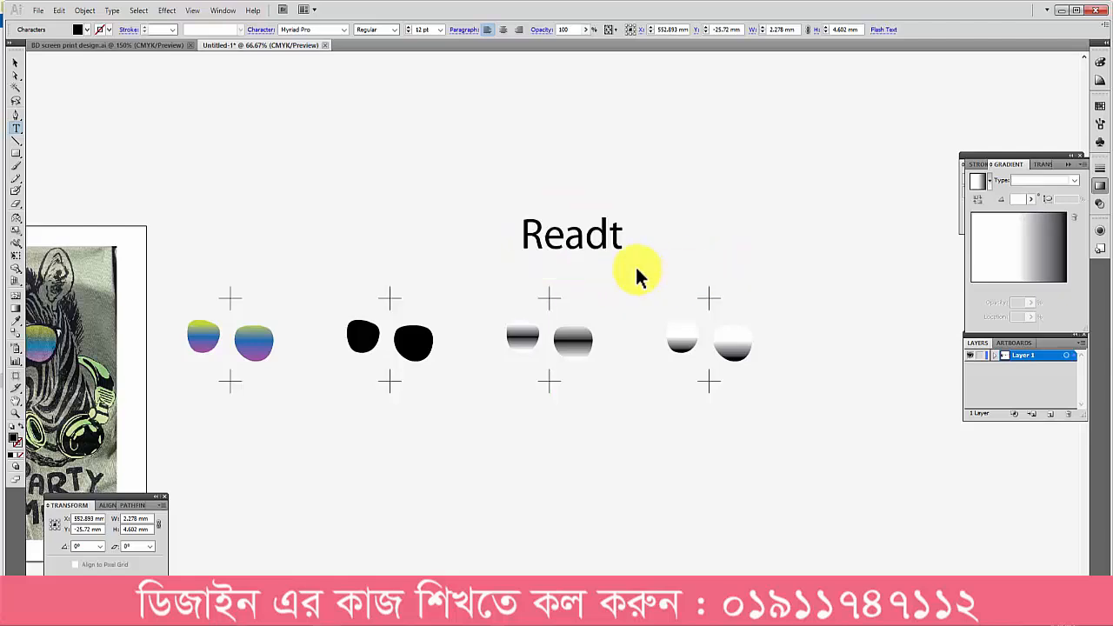
Step: Change the heading text to "Ready for print" and place it centrally above the row of lens pairs
left_click(635, 268, "ctrl")
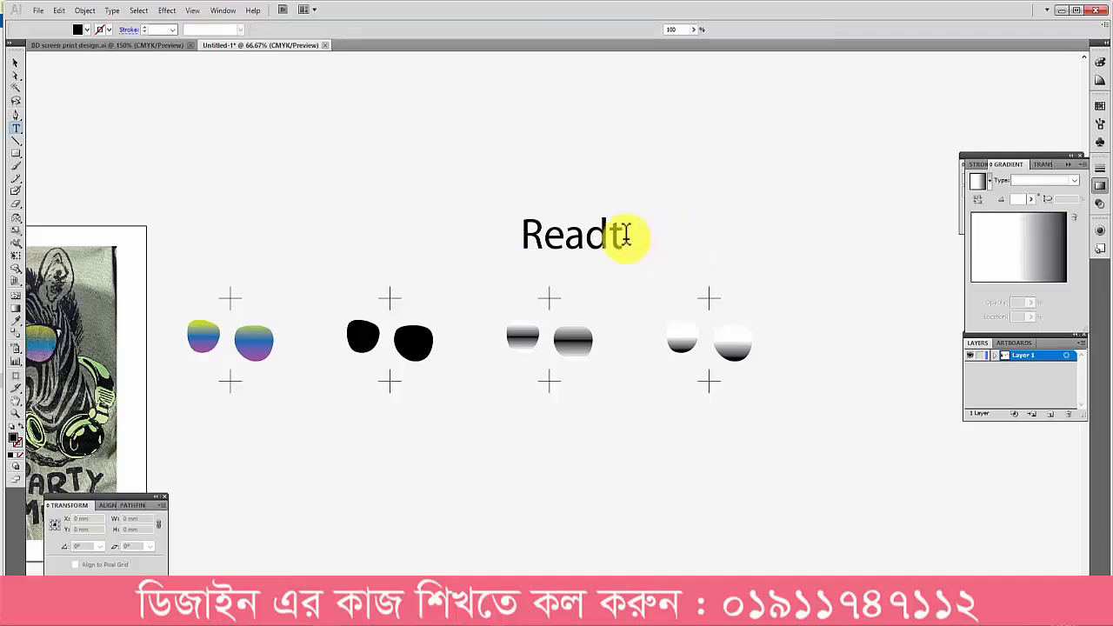
left_click_drag(611, 233, 694, 233)
type("y")
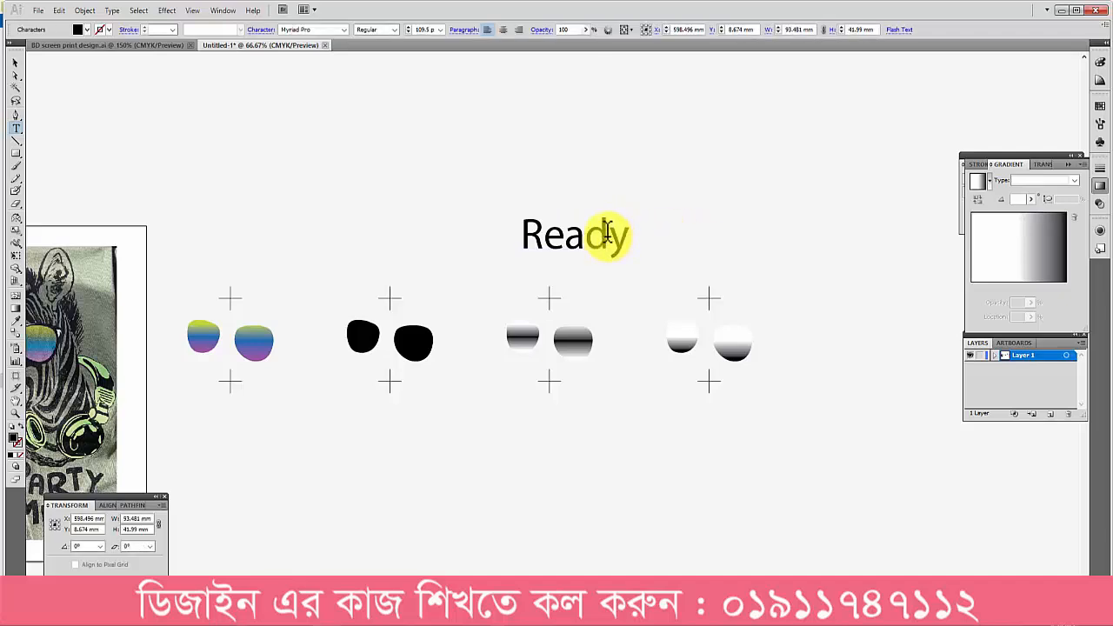
left_click_drag(612, 235, 470, 152)
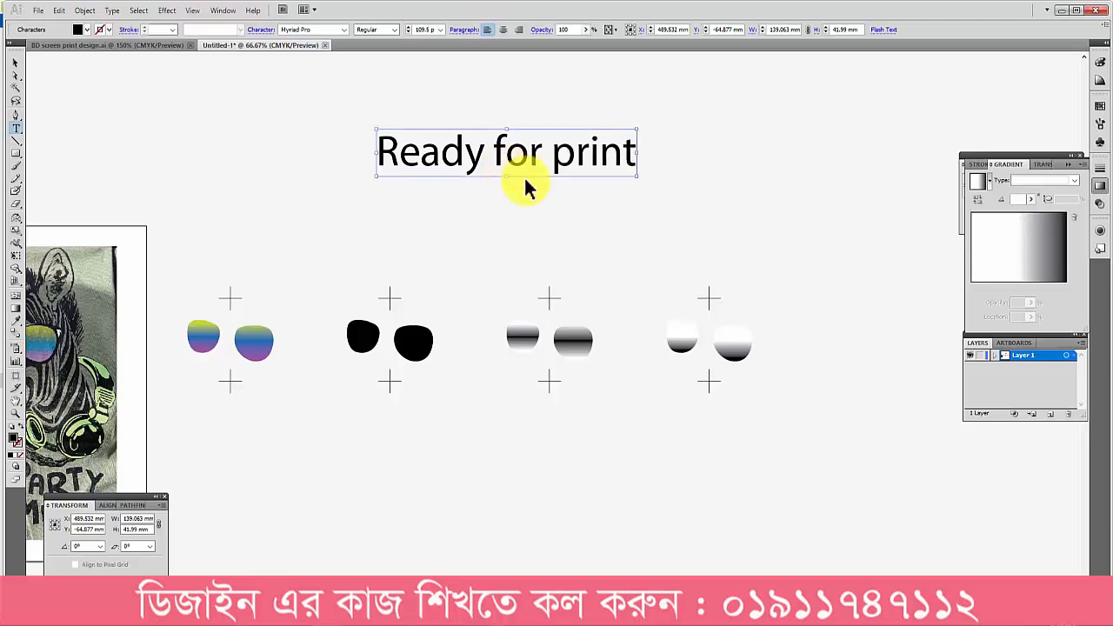
left_click_drag(526, 150, 498, 212)
left_click(663, 216, "ctrl")
left_click(649, 241, "ctrl+alt")
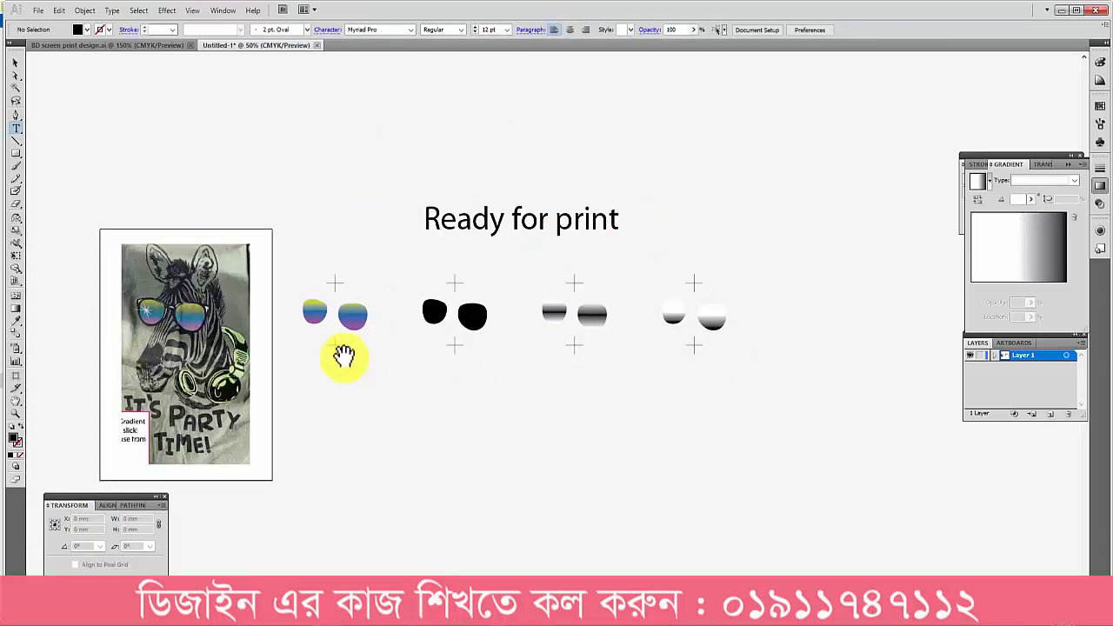
Step: Examine the zebra's sunglasses alongside the rainbow lens pair and its black separations with registration crosses
left_click_drag(292, 301, 623, 278)
left_click_drag(458, 199, 864, 416, "ctrl")
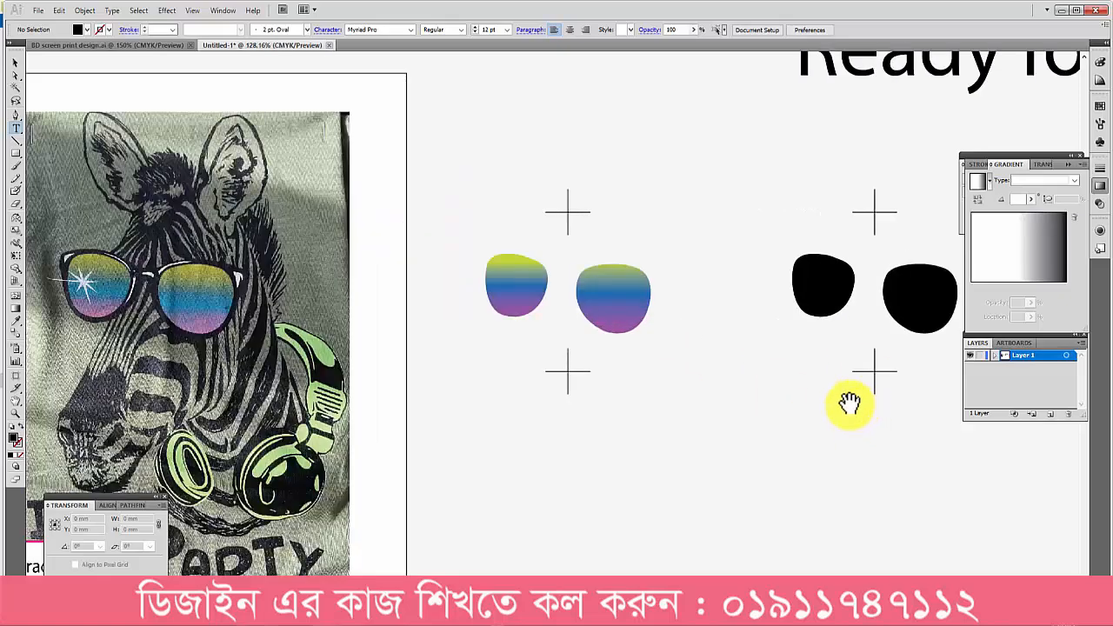
left_click(733, 377, "ctrl+alt")
left_click(728, 377, "ctrl+alt")
left_click_drag(652, 388, 465, 388)
left_click_drag(432, 166, 951, 480, "ctrl")
left_click(818, 400, "ctrl+alt")
left_click(818, 400, "ctrl+alt")
Step: Try to move the lens separations, registration crosses and heading together, and undo the move
left_click_drag(714, 372, 633, 309, "ctrl")
left_click_drag(426, 251, 723, 421, "ctrl")
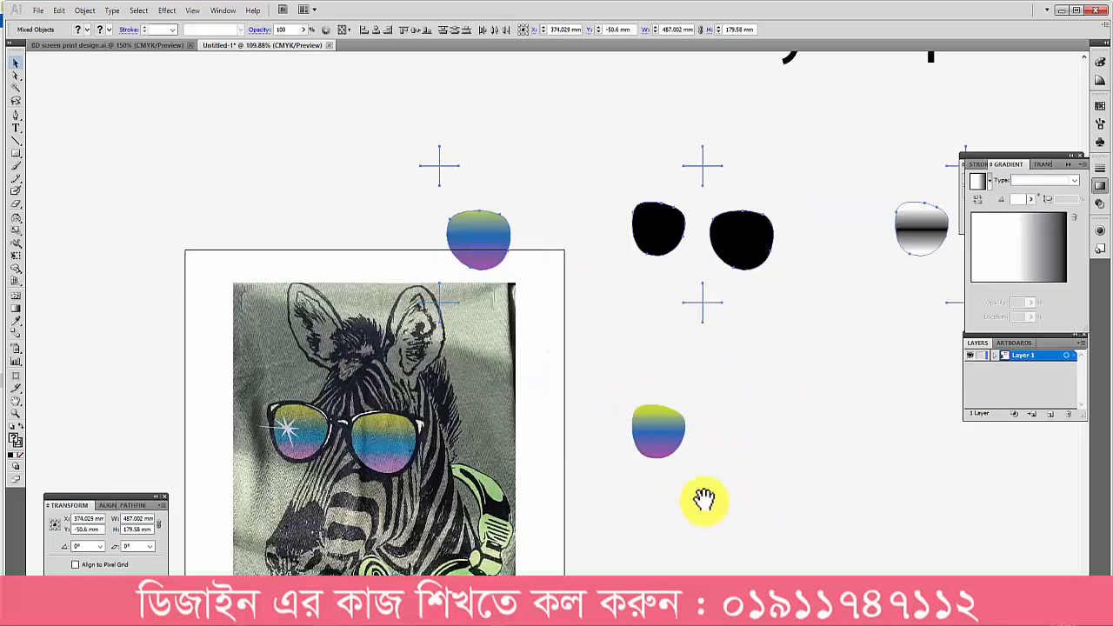
left_click(809, 439)
key("ctrl+z")
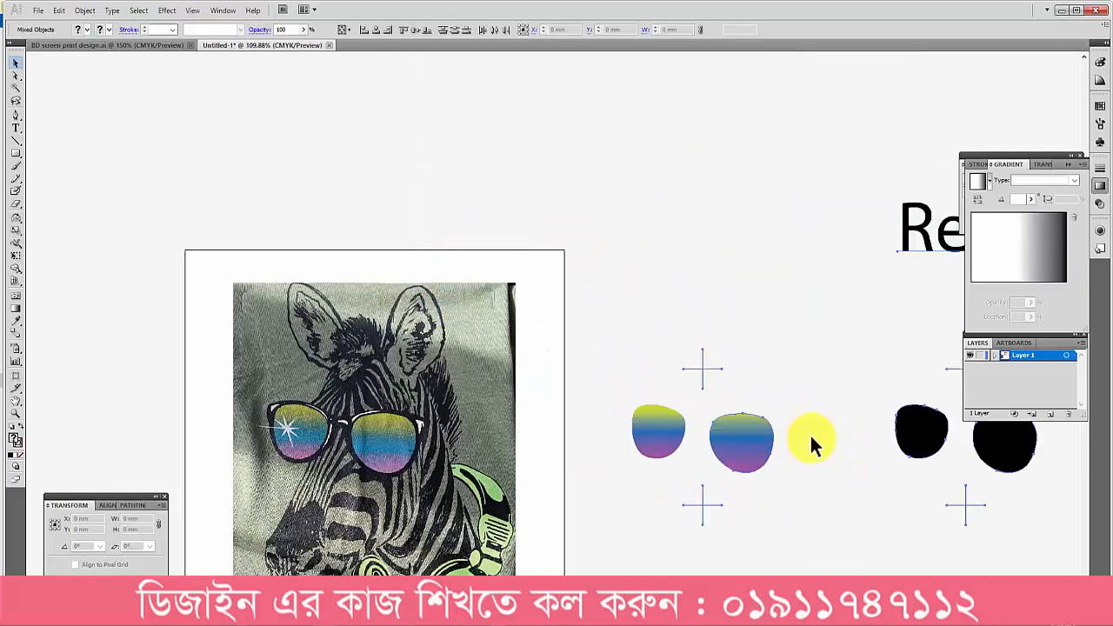